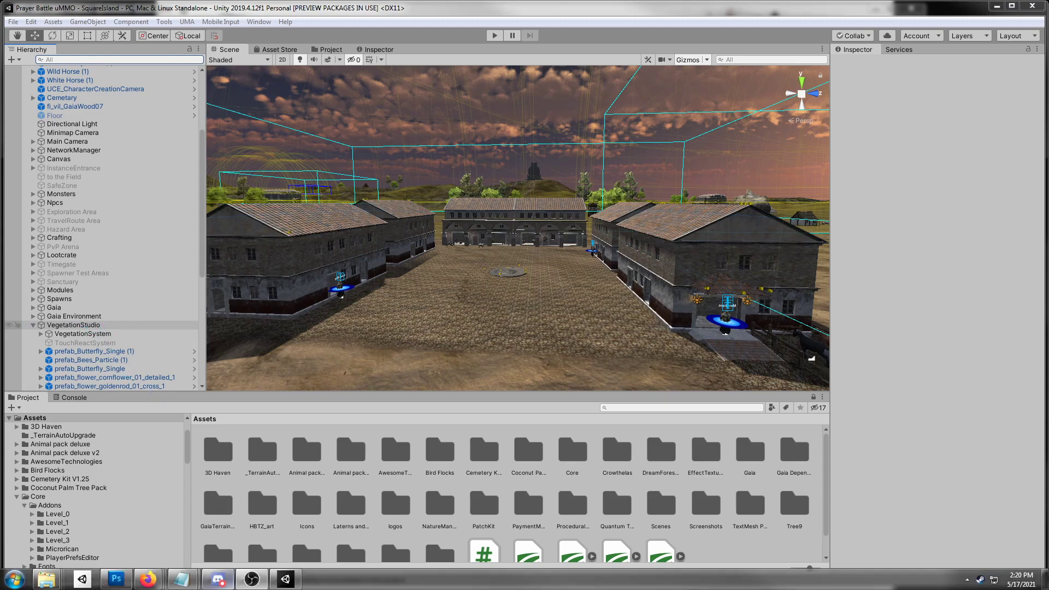
Switch to the Firefox window showing the GeNa 2 asset page and exit the browser
right_click(144, 586)
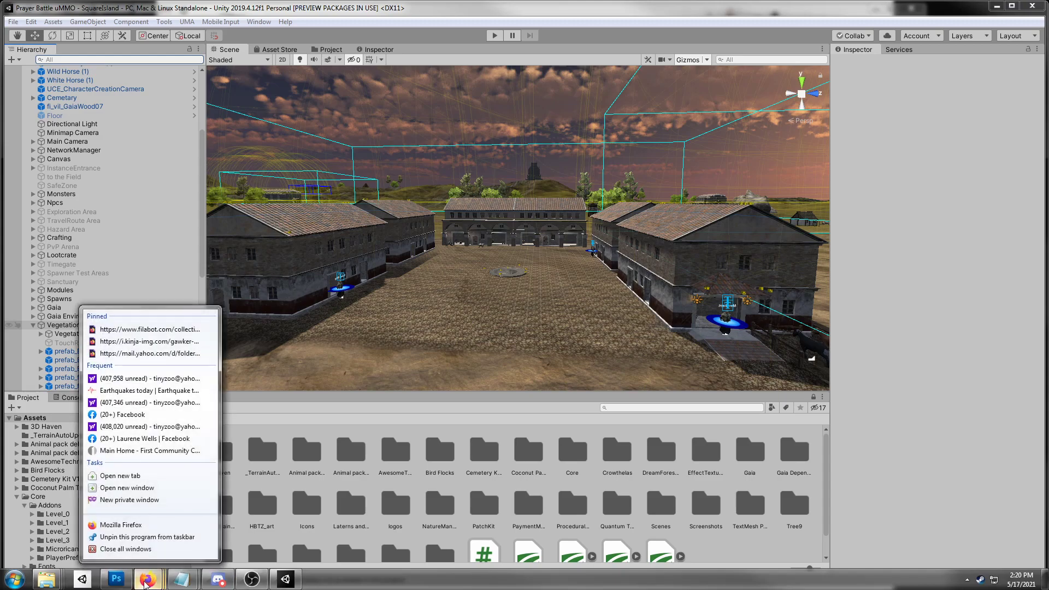
left_click(146, 585)
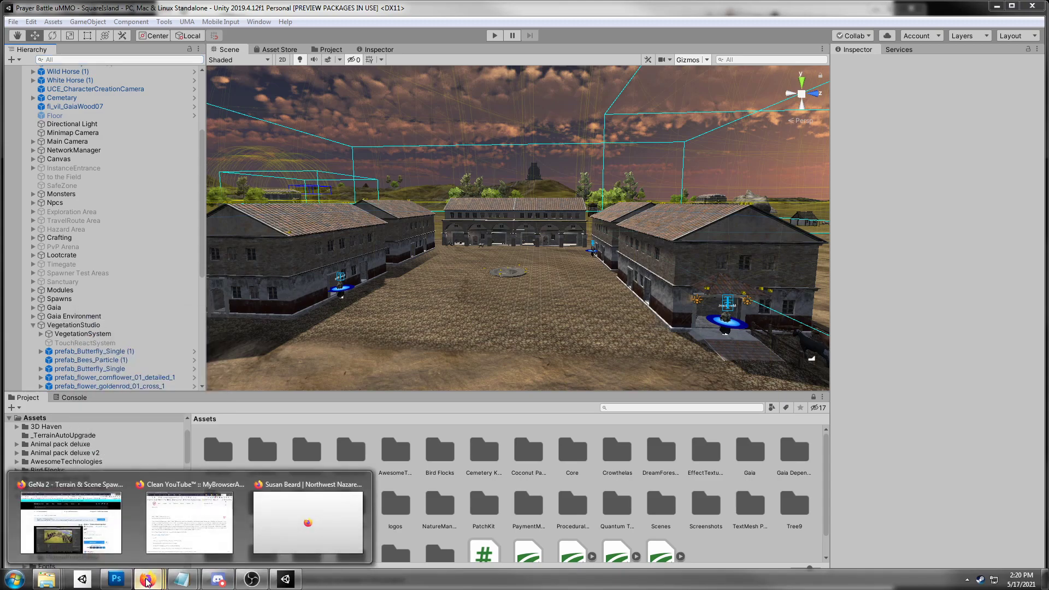
left_click(50, 533)
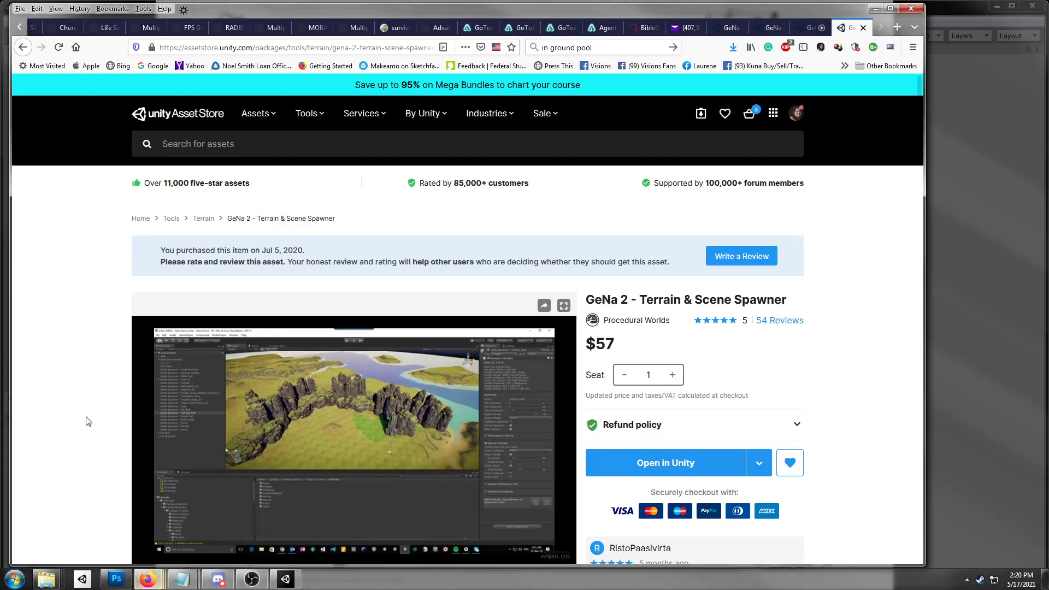
left_click(20, 8)
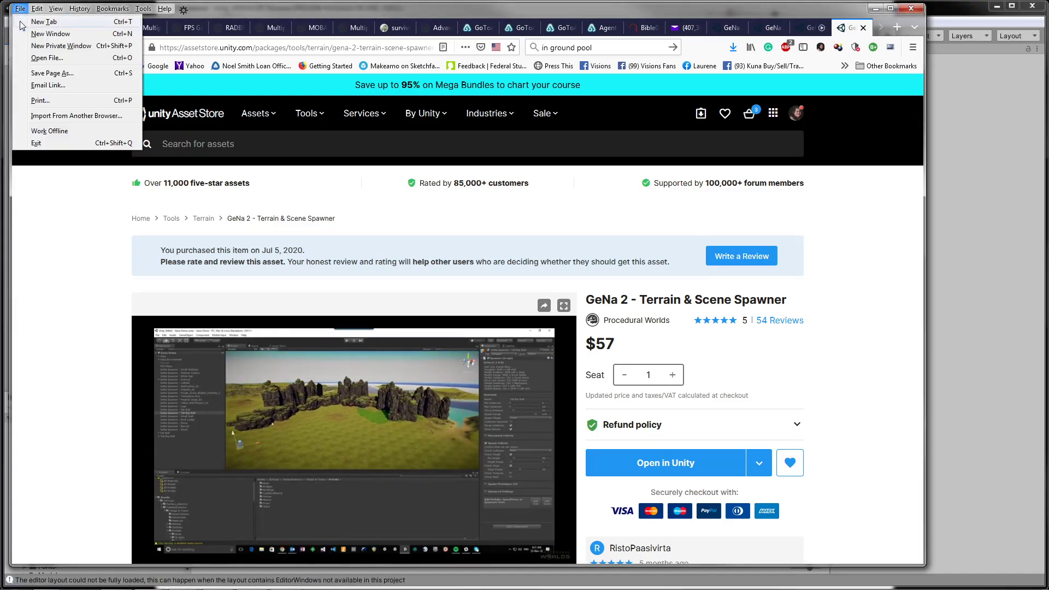
left_click(35, 143)
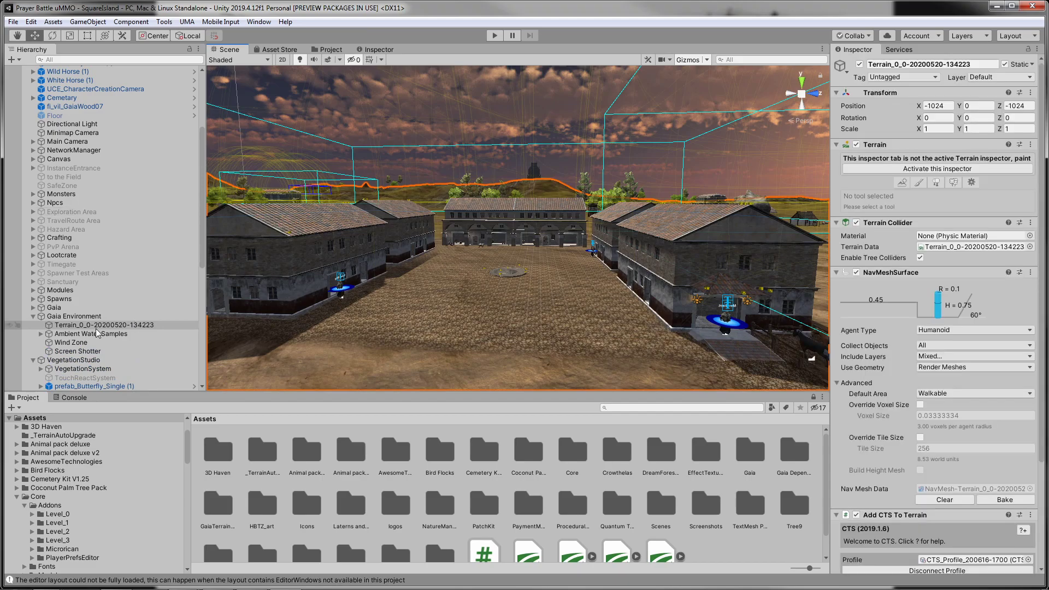
Collapse Gaia Environment, select VegetationSystem under VegetationStudio, and start the vegetation system
left_click(33, 317)
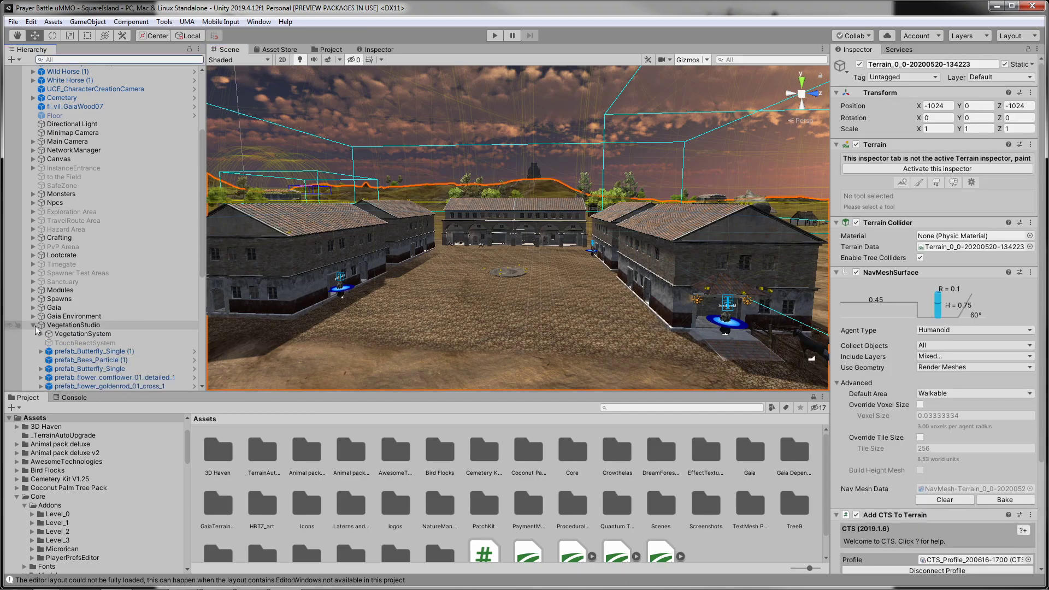
left_click(77, 334)
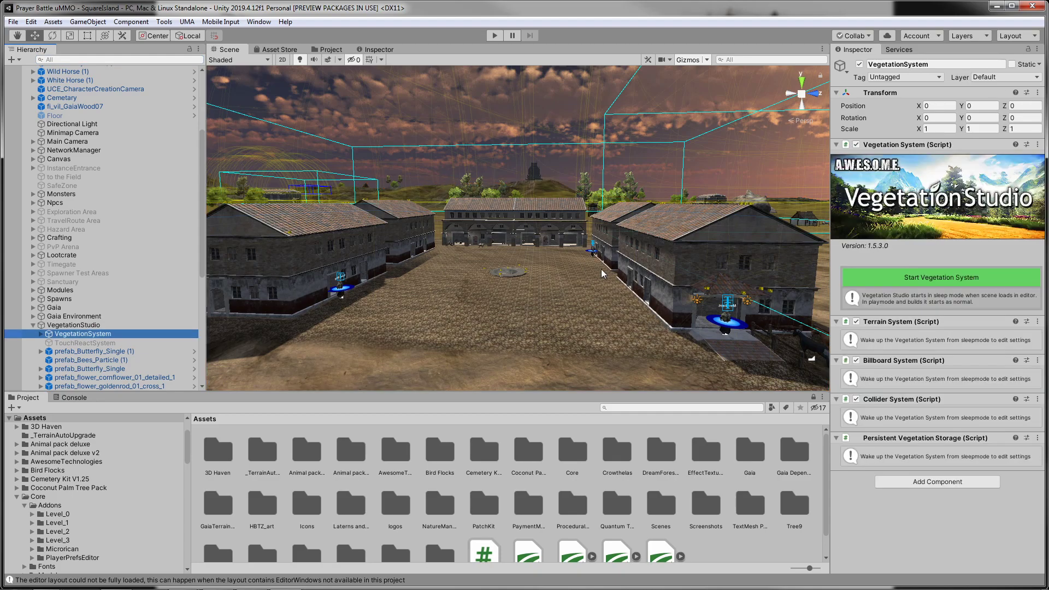
left_click(891, 277)
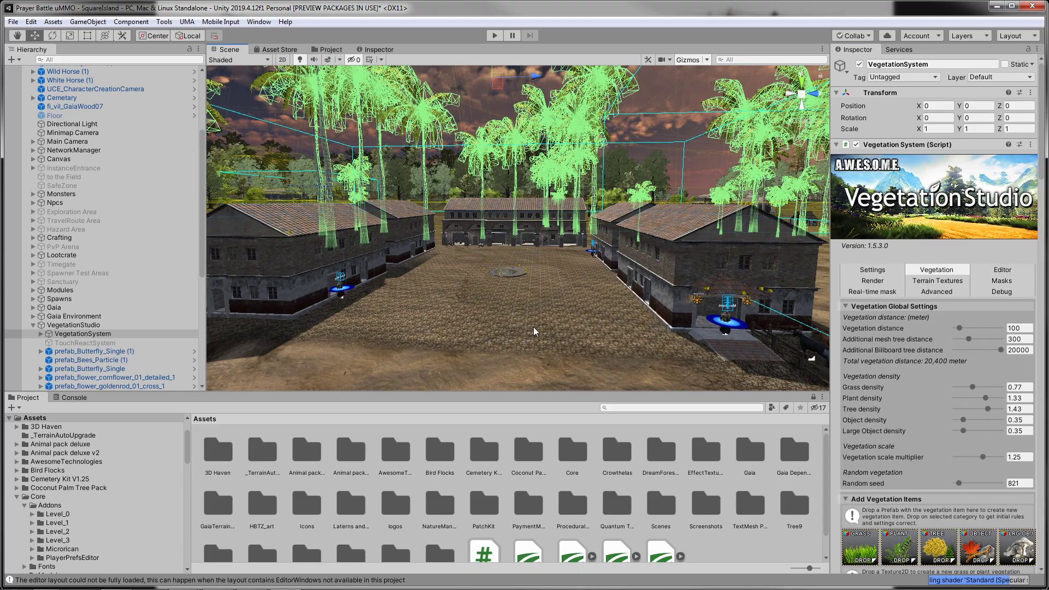
Inspect the vegetation in the scene and display the Grass category of the VegetationSystem's vegetation items
right_click_drag(530, 335, 86, 324)
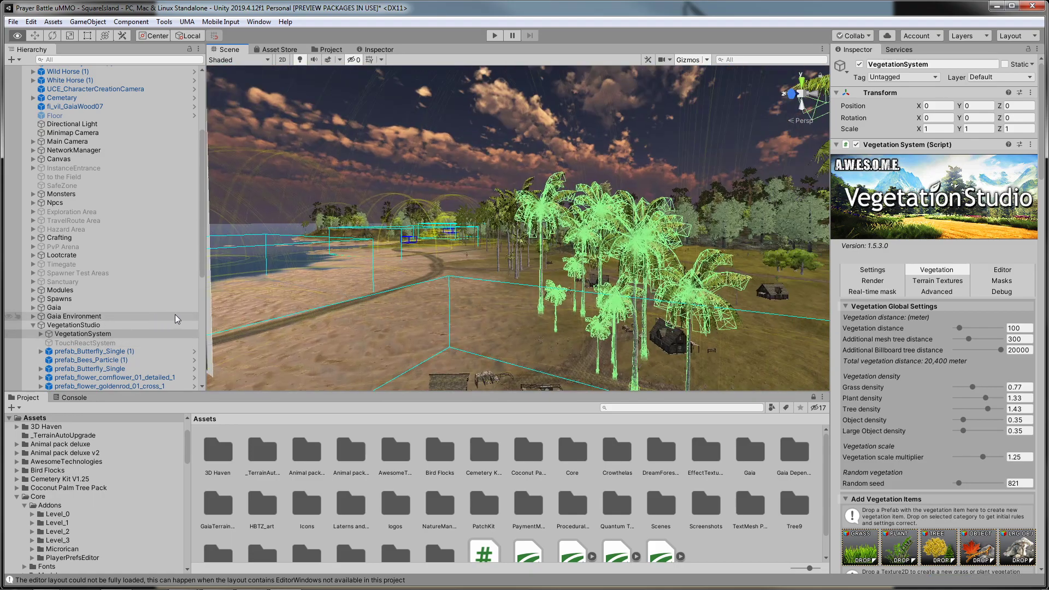
right_click_drag(182, 319, 226, 315)
right_click_drag(470, 334, 770, 350)
mouse_move(395, 257)
right_mouse_down()
mouse_move(419, 264)
mouse_move(392, 274)
right_mouse_up()
left_click(951, 272)
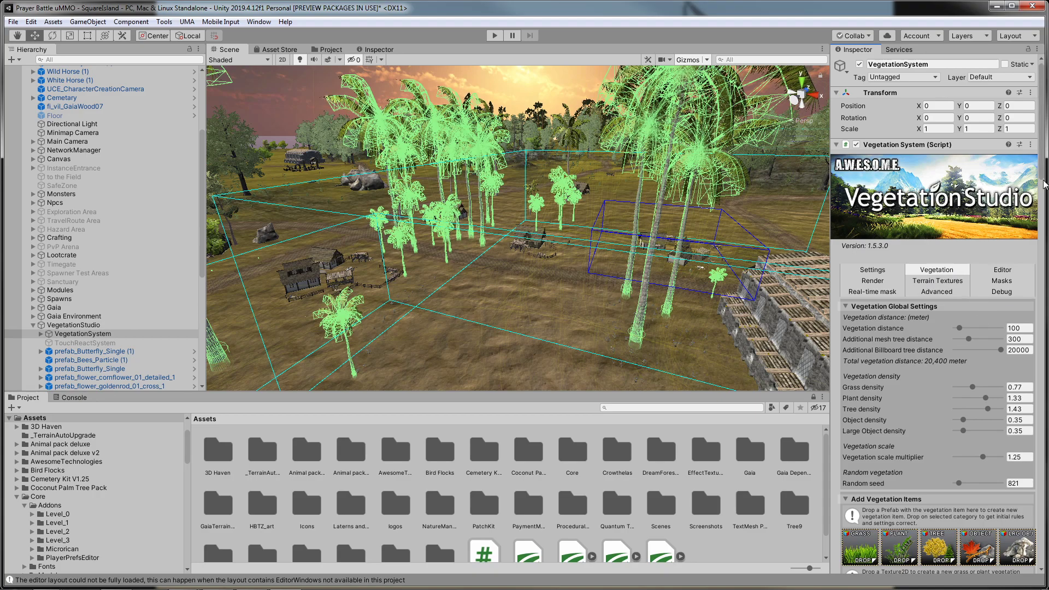
left_click_drag(1044, 181, 1041, 250)
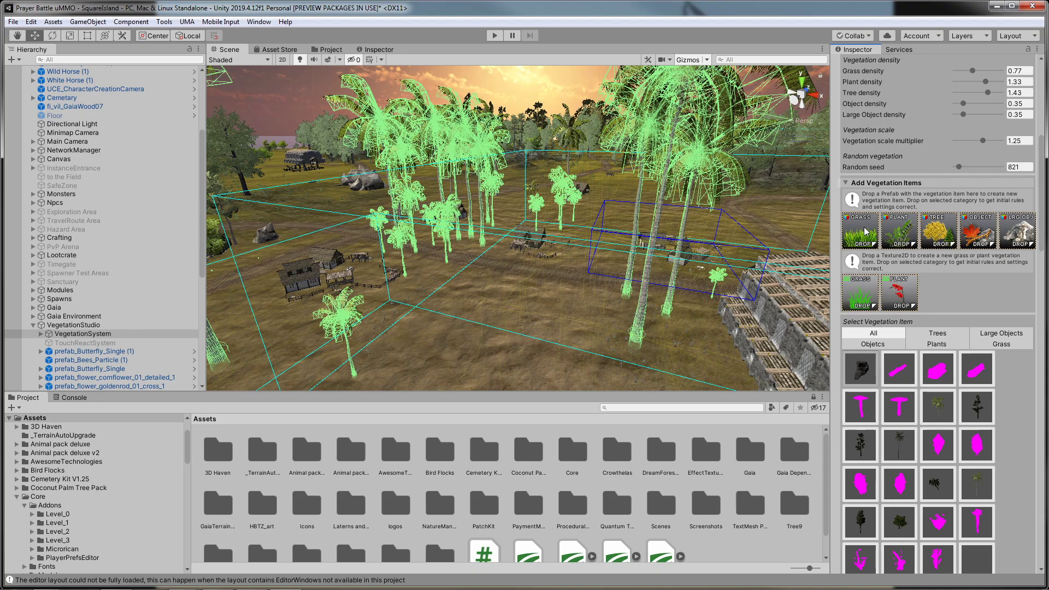
left_click(1002, 345)
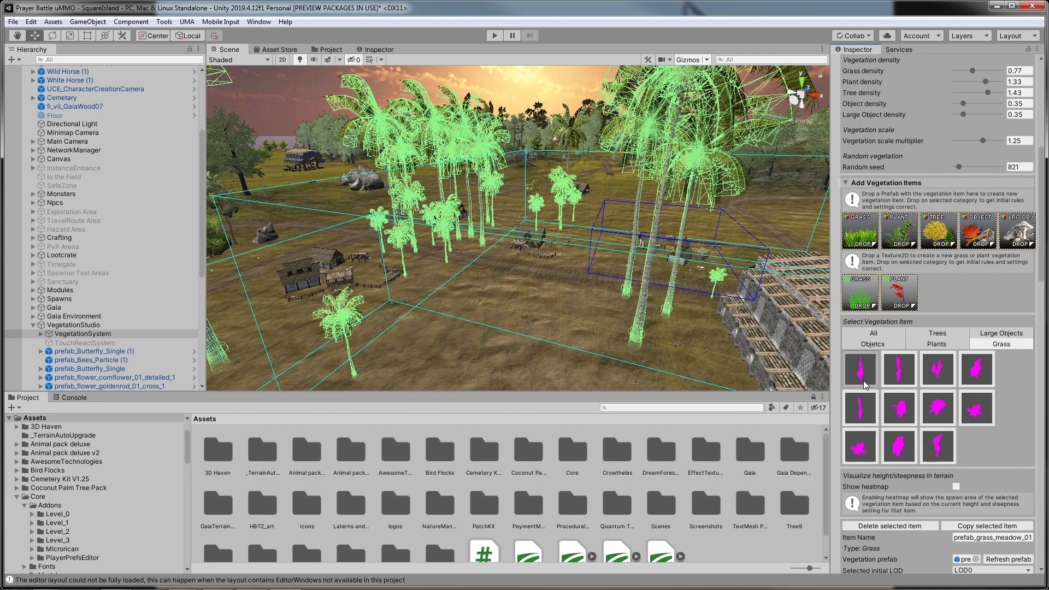
scroll(902, 497, "down", 3)
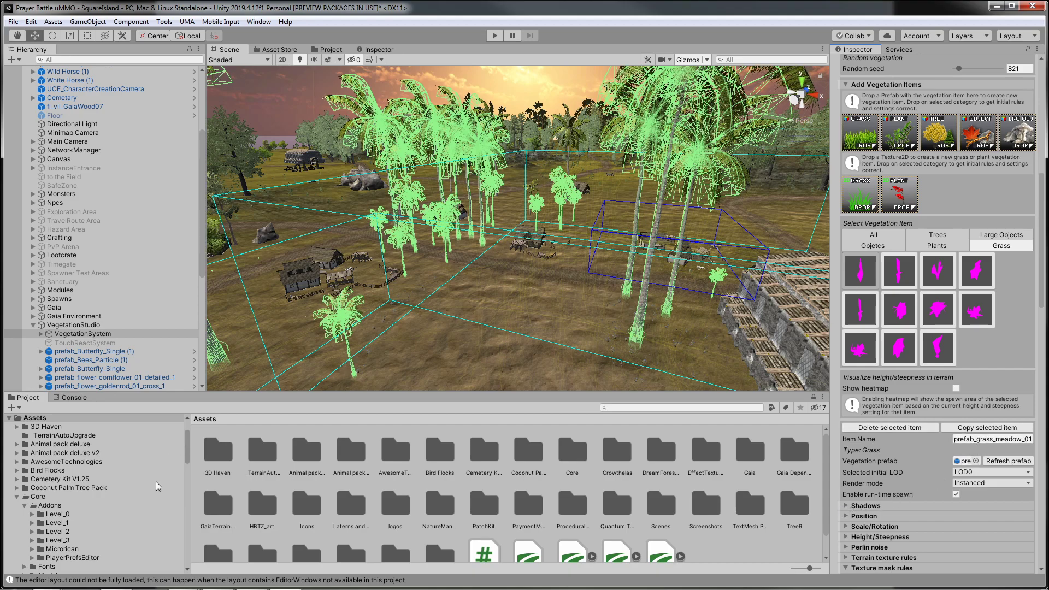
Collapse the Prefabs, Resources and Core folders in the project's folder tree
left_click_drag(189, 448, 192, 471)
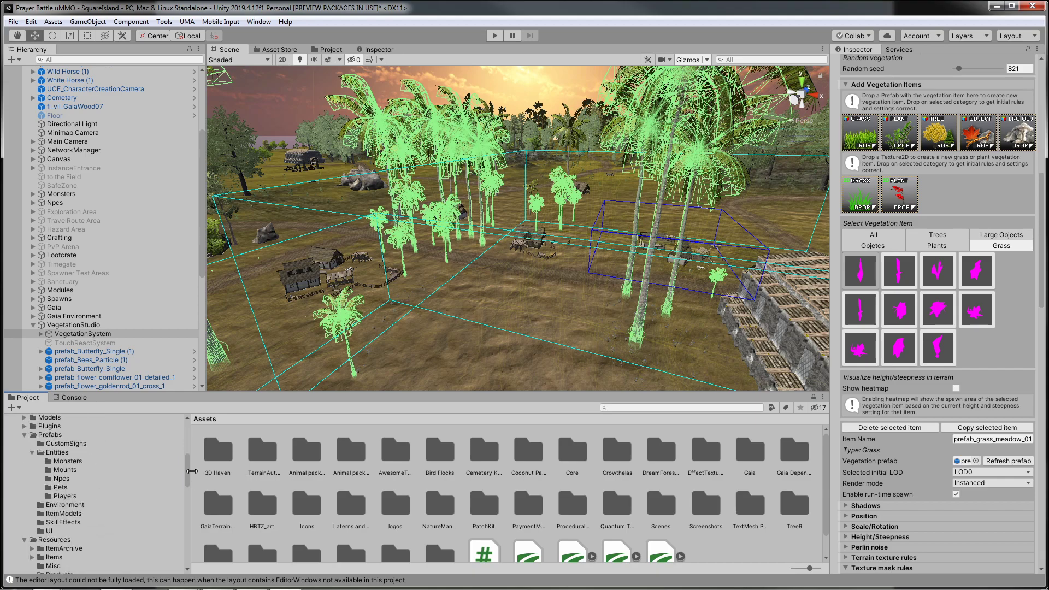
left_click(24, 435)
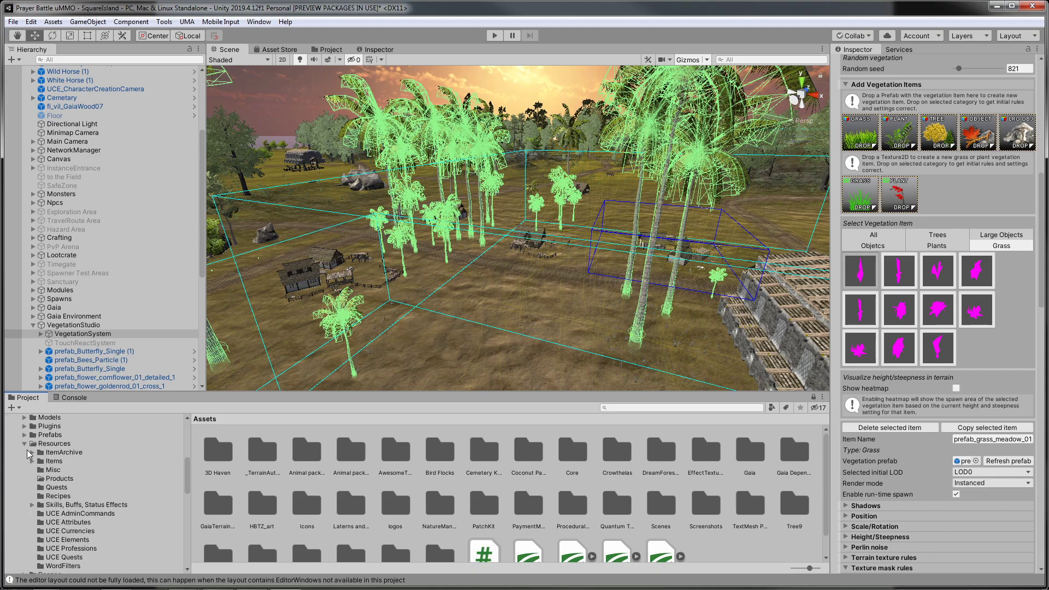
left_click(24, 444)
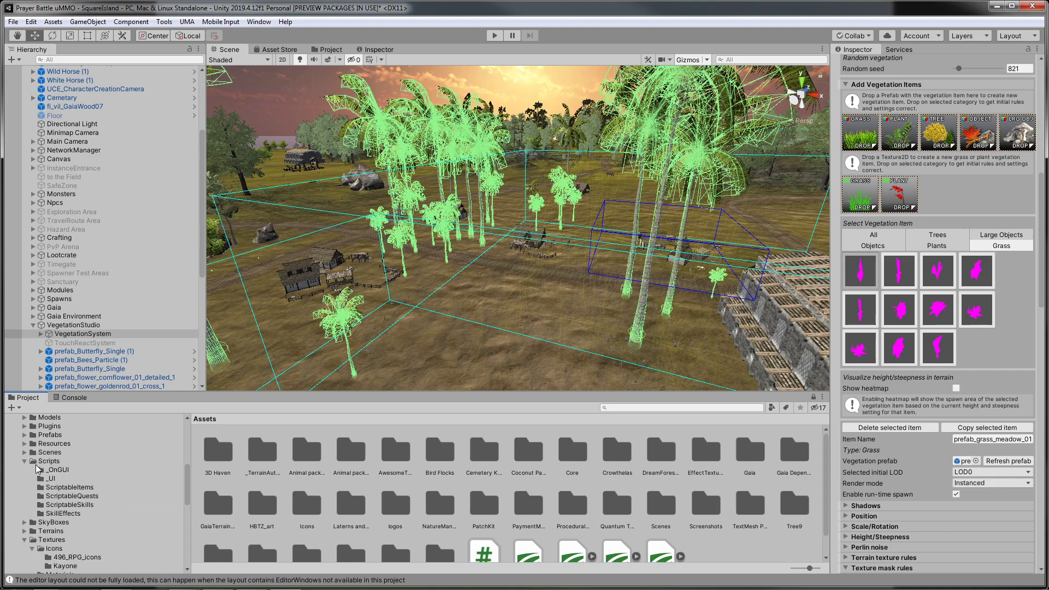
left_click_drag(186, 485, 188, 463)
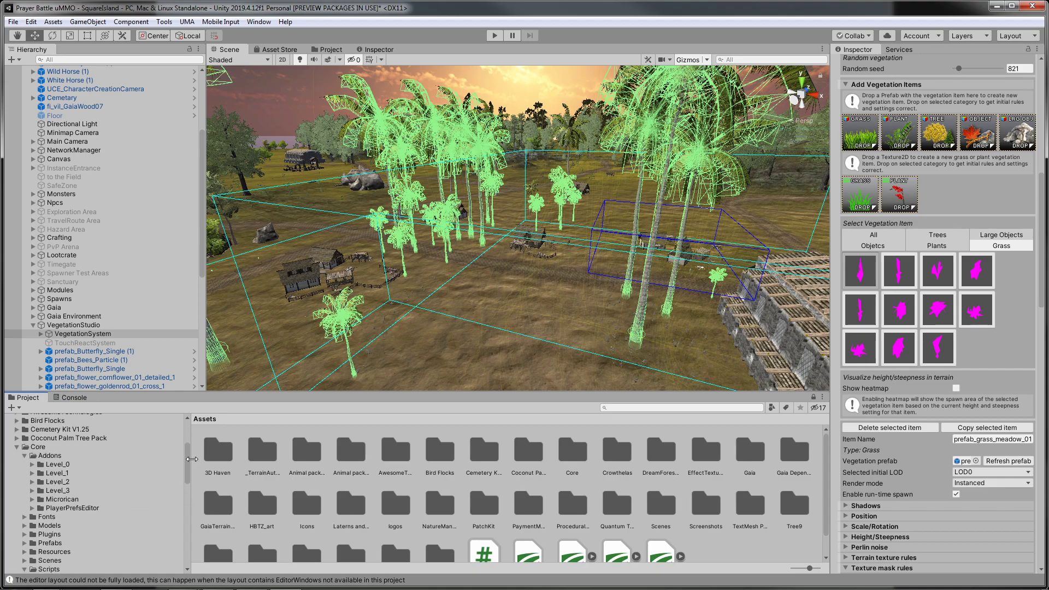
left_click(18, 447)
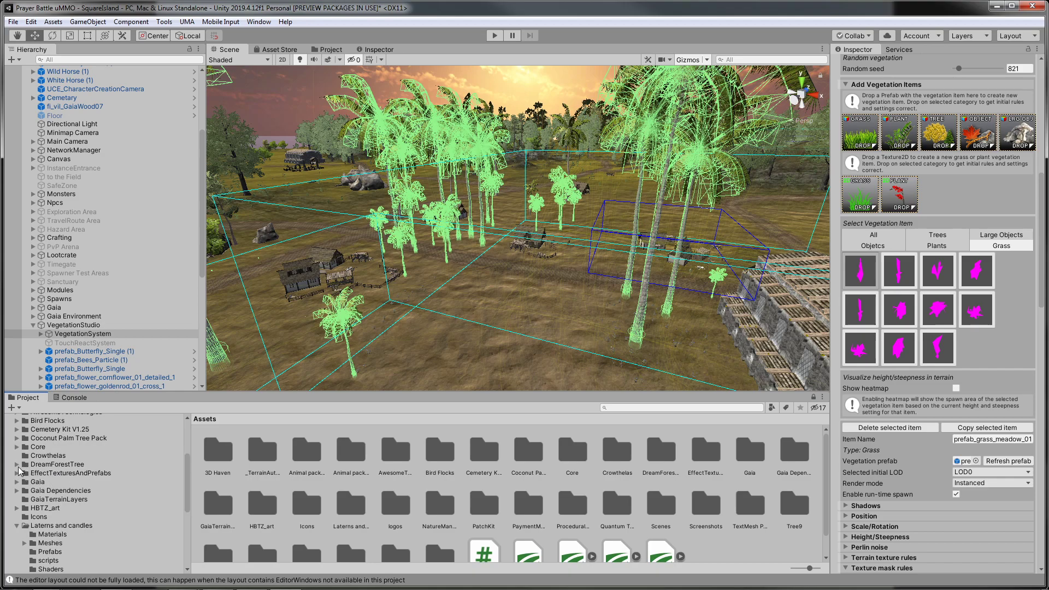
Check the subfolders of DreamForestTree, collapse it again, and collapse the Laterns and candles folder
left_click(18, 465)
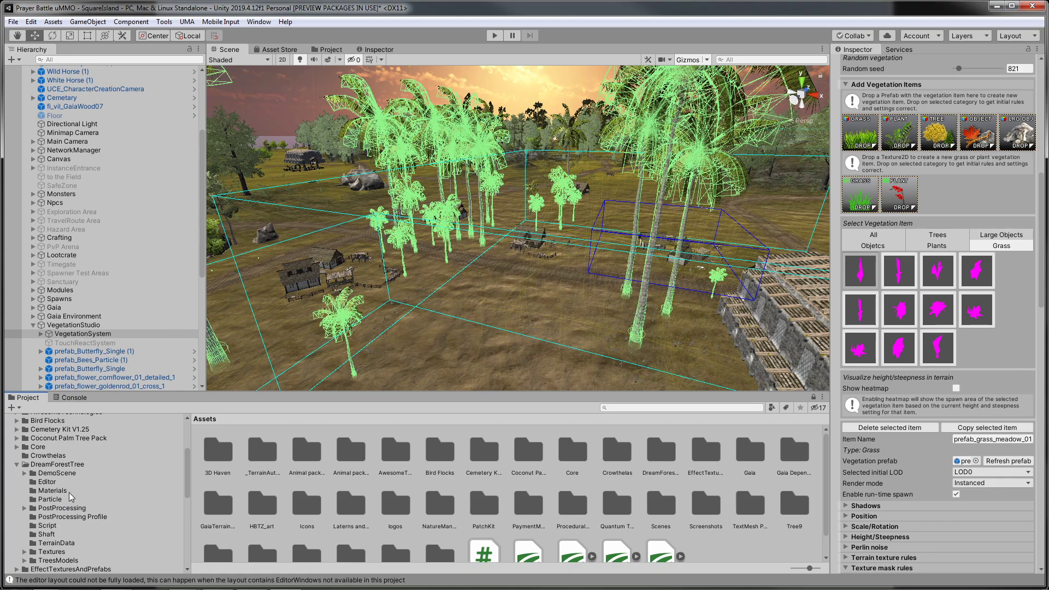
left_click(18, 465)
scroll(75, 506, "down", 3)
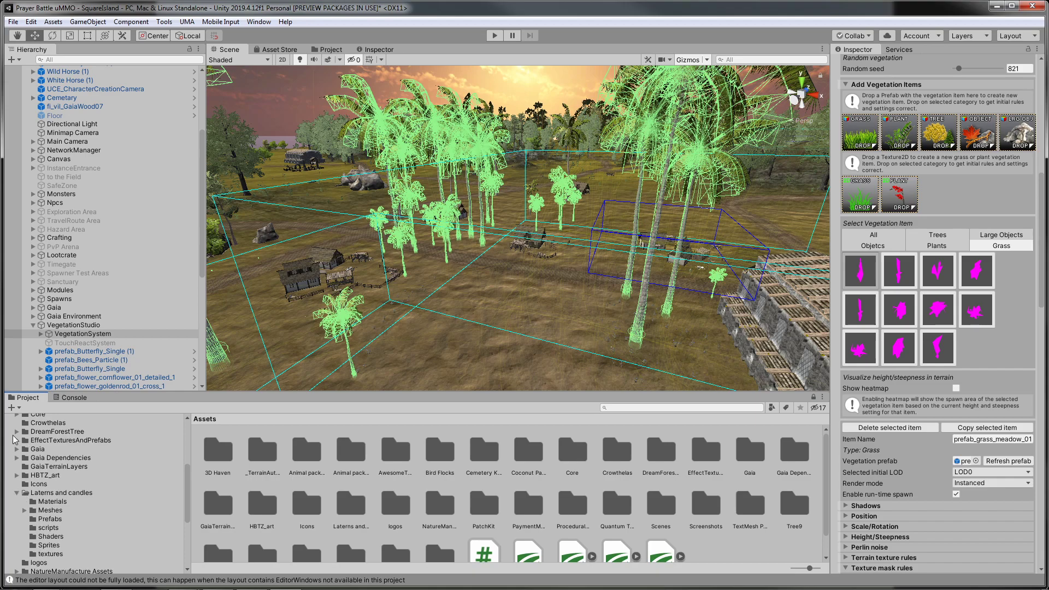
left_click(17, 432)
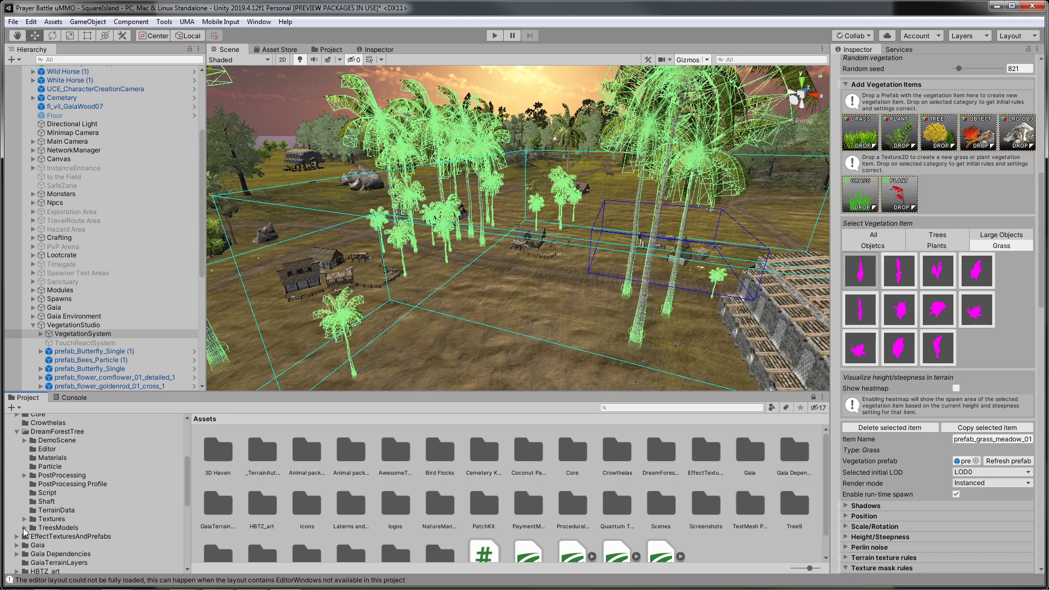
left_click(17, 433)
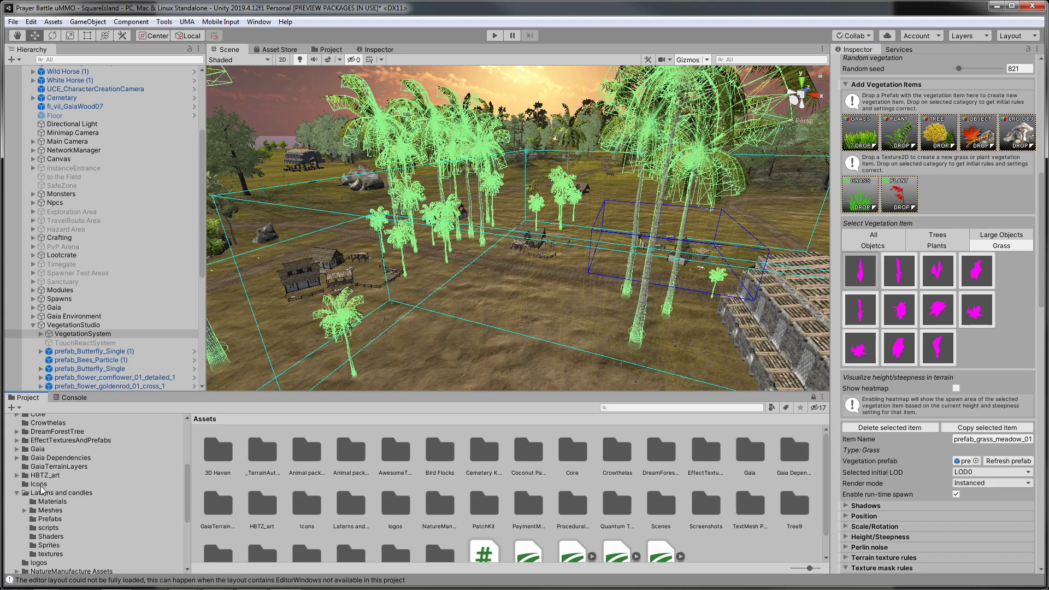
scroll(41, 490, "down", 1)
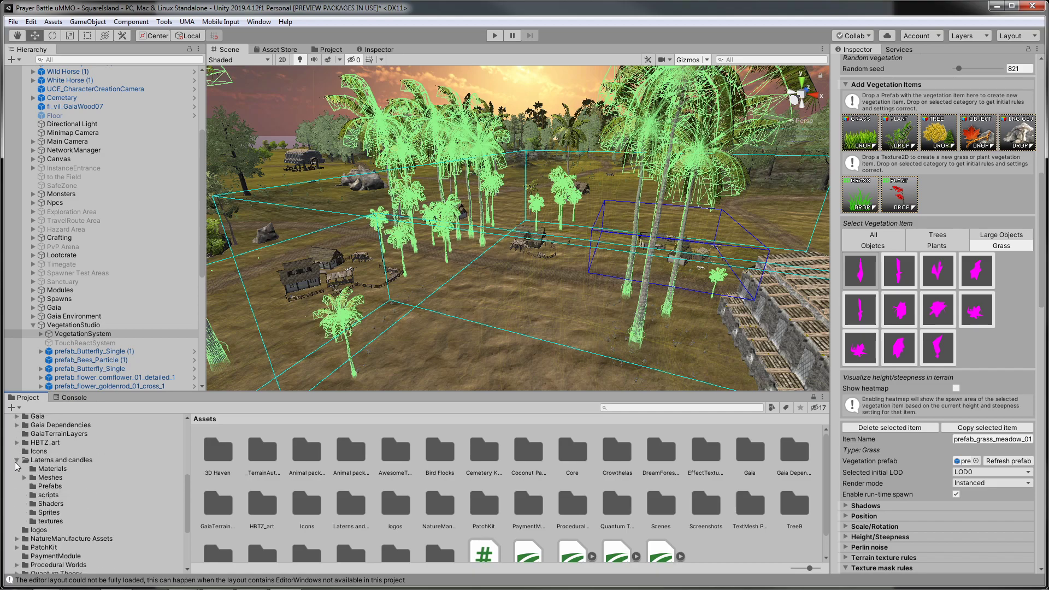
left_click(17, 460)
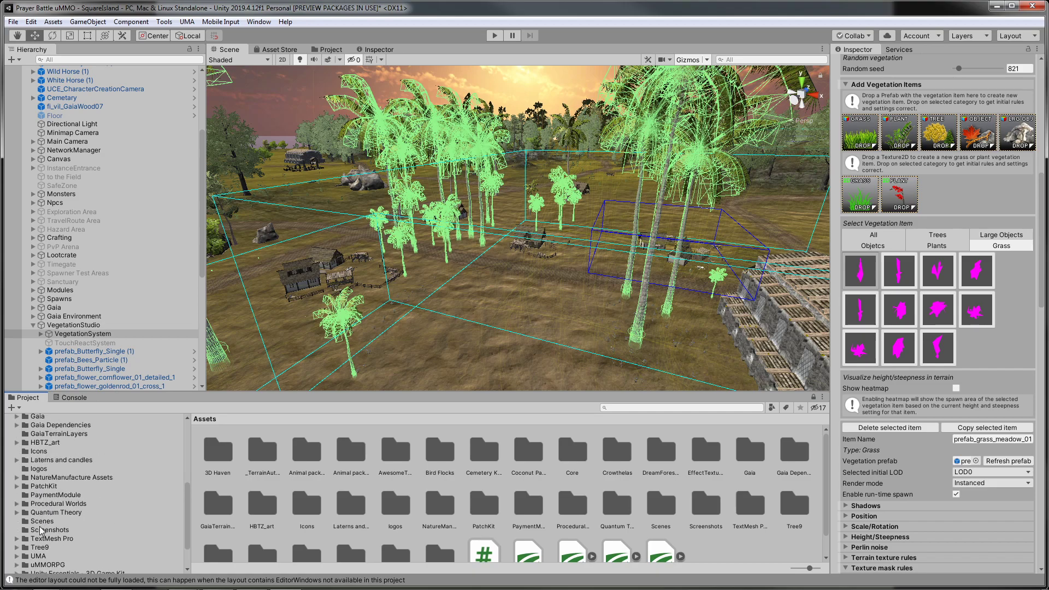
Open the Prefabs Grass folder inside NatureManufacture Assets, Meadow Environment Dynamic Nature, Grass
scroll(71, 531, "down", 4)
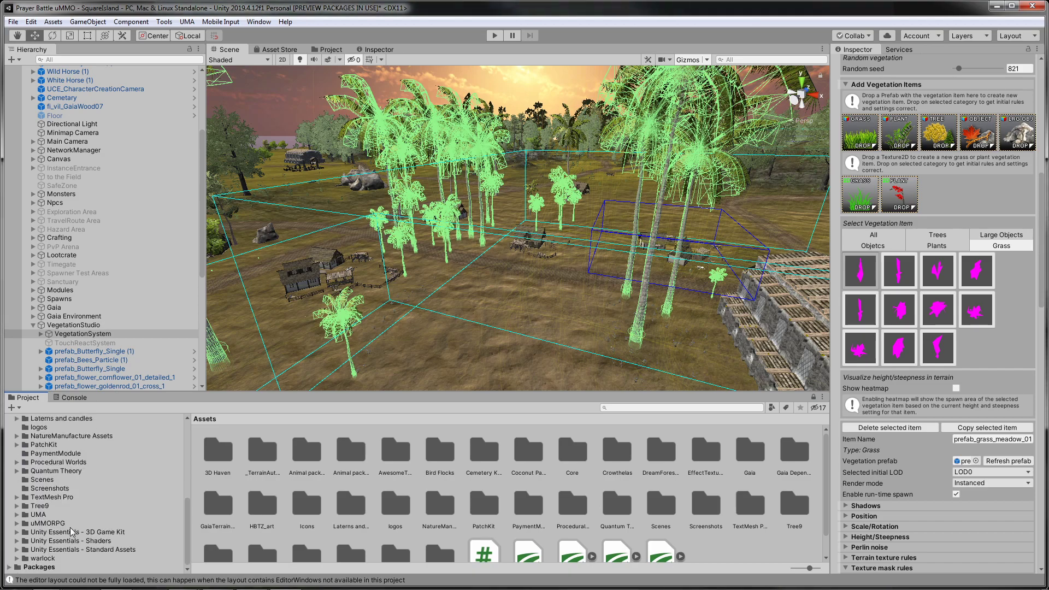
scroll(68, 521, "up", 3)
left_click(18, 469)
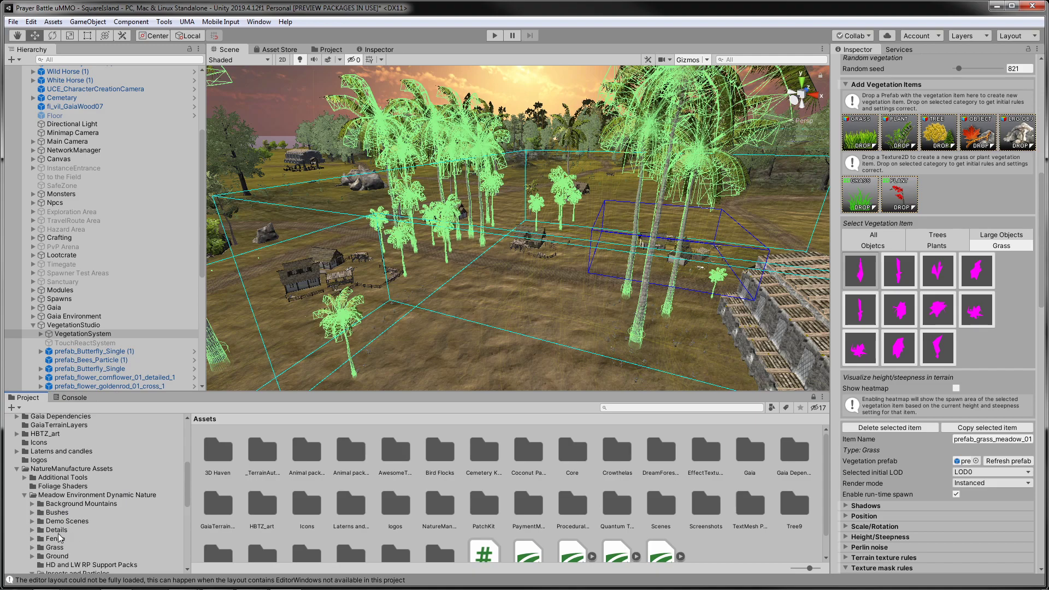
left_click(59, 548)
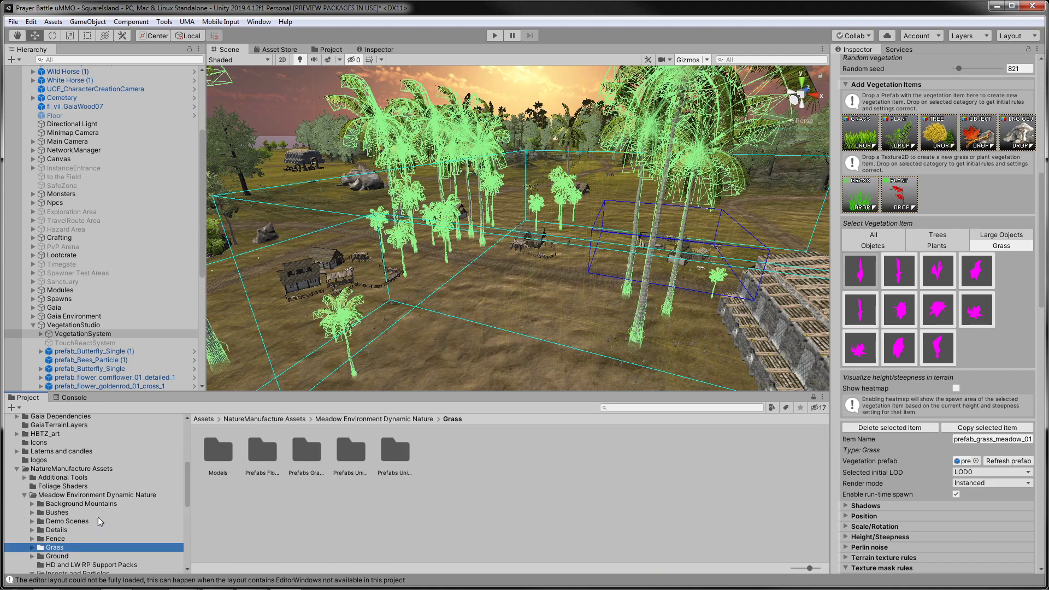
left_click(33, 550)
scroll(44, 547, "down", 2)
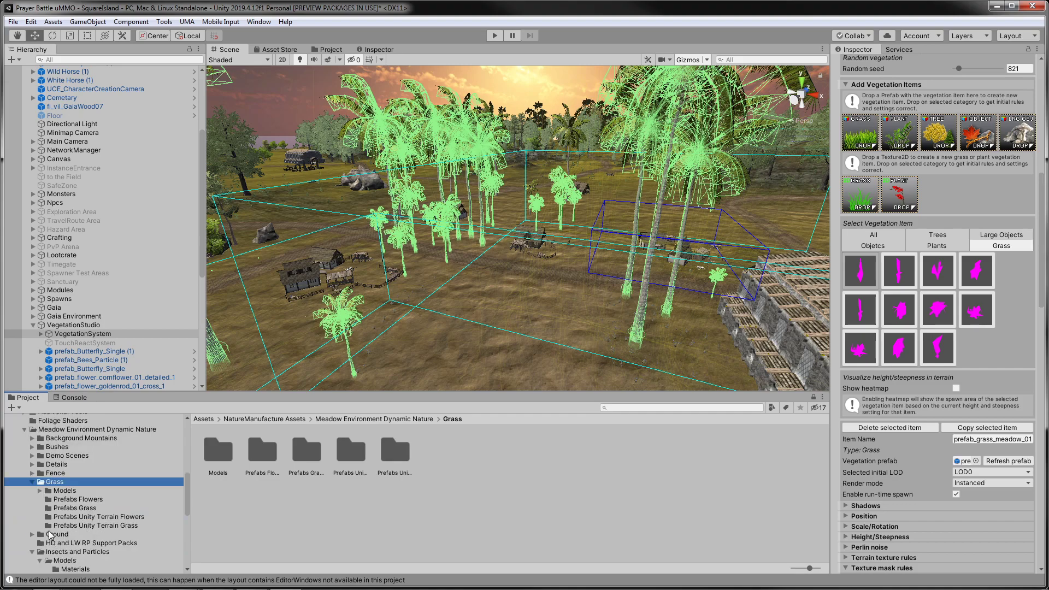
left_click(61, 509)
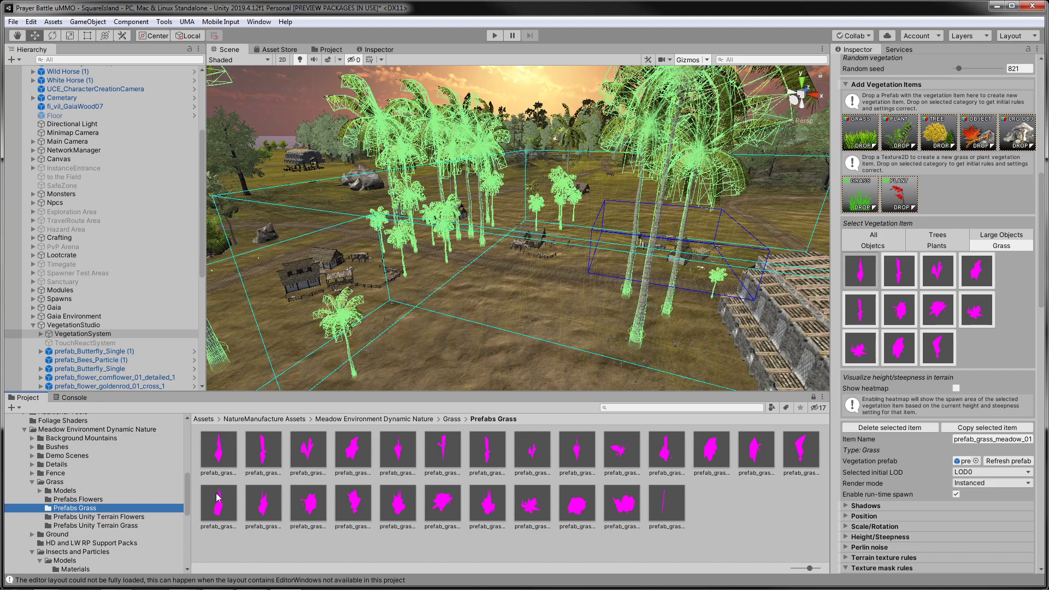
Reimport prefab_grass_meadow_01_1 and all the remaining grass prefabs in the Prefabs Grass folder
right_click(231, 466)
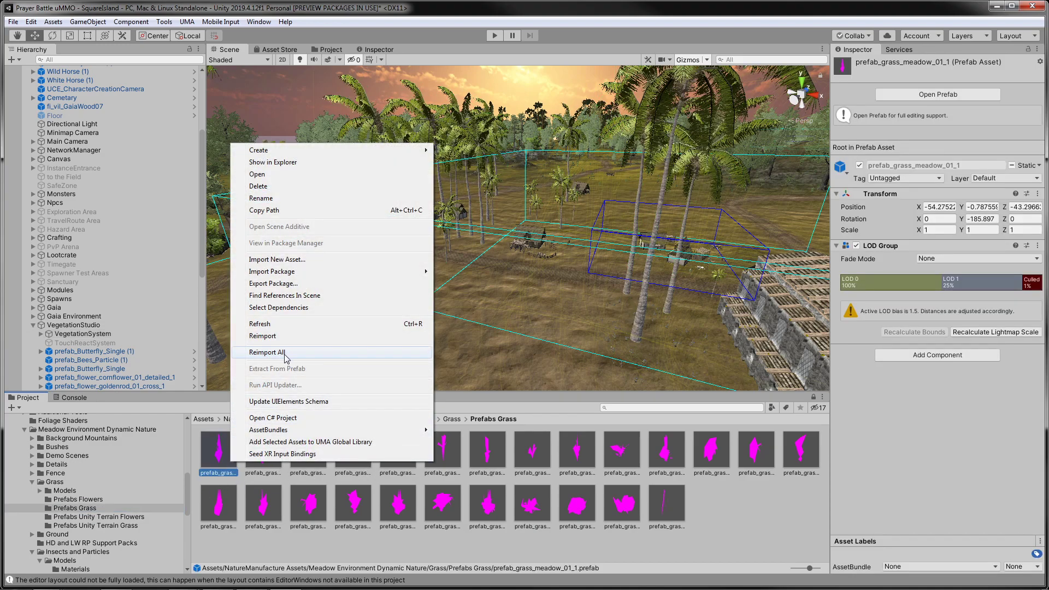
left_click(280, 336)
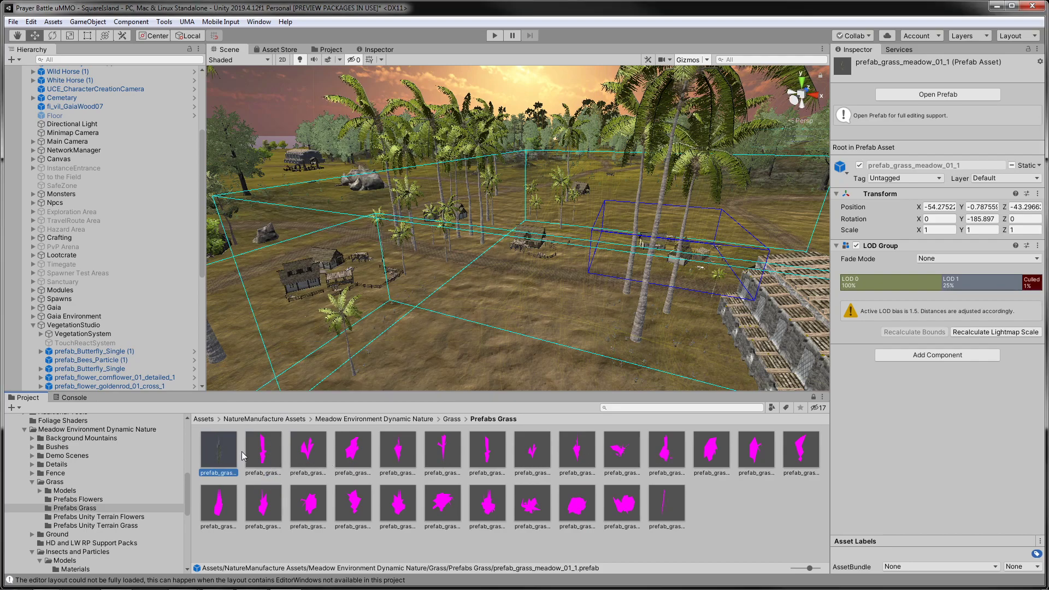
left_click(263, 451)
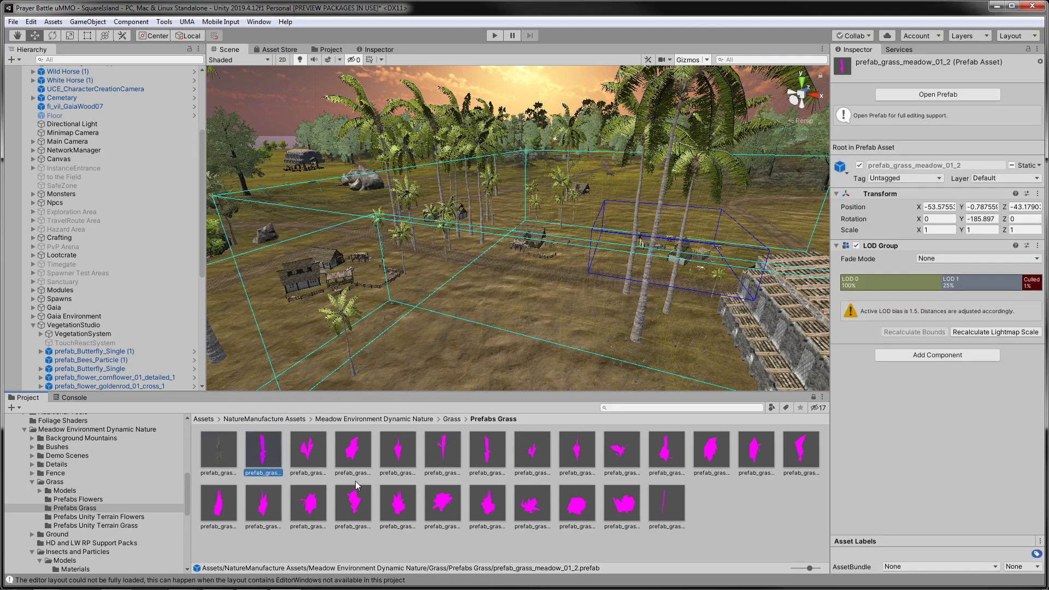
left_click(657, 513, "shift")
right_click(657, 513)
left_click(703, 386)
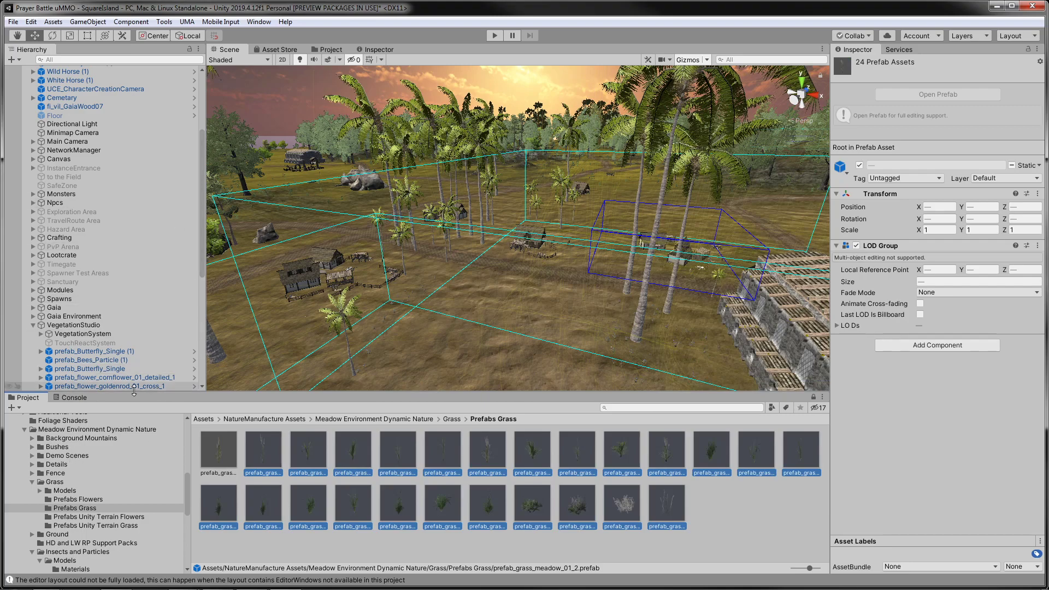
Add the prefab_grass_meadow_02 prefab from the Prefabs Grass folder to the VegetationSystem as a new grass vegetation item
left_click(77, 334)
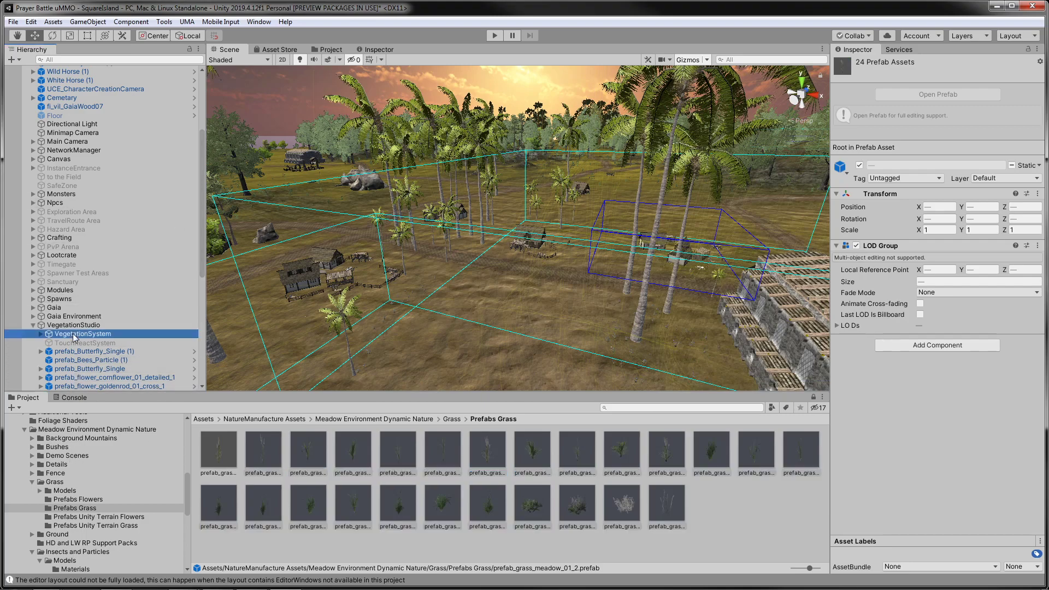
left_click_drag(1037, 177, 1041, 284)
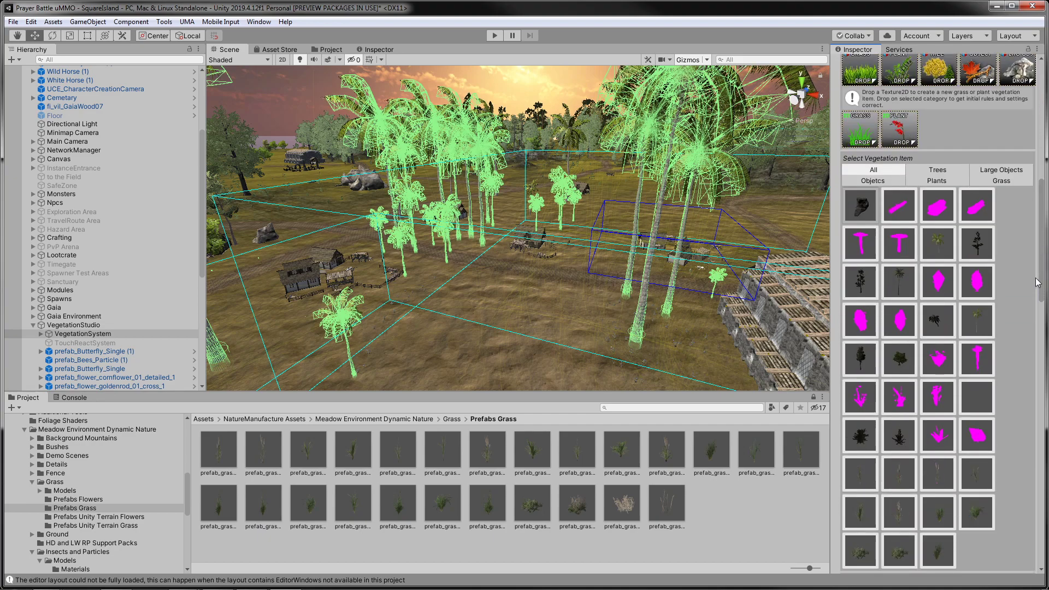
left_click(1003, 181)
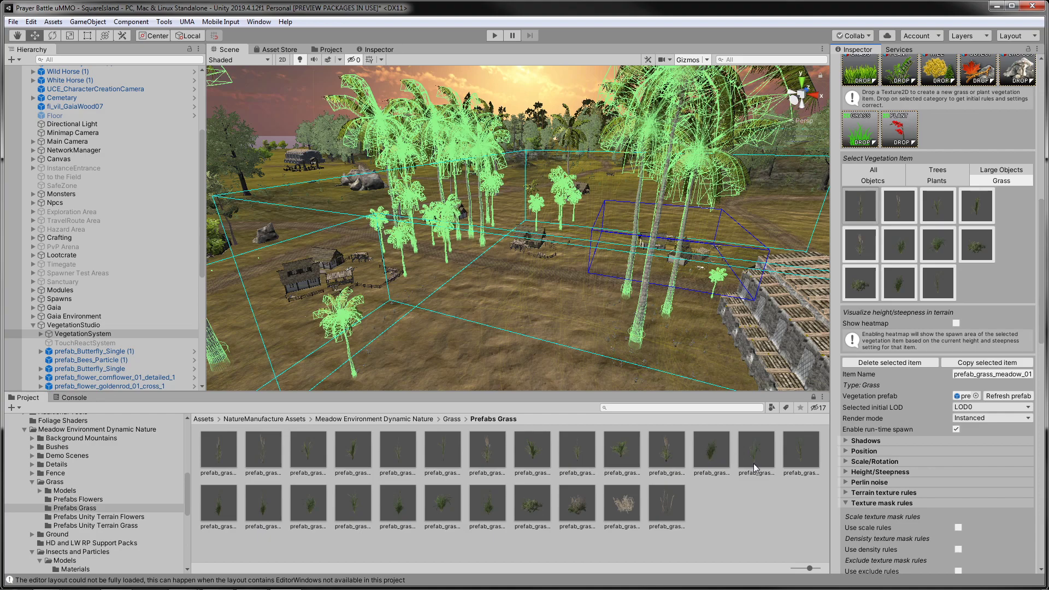
left_click_drag(759, 461, 863, 267)
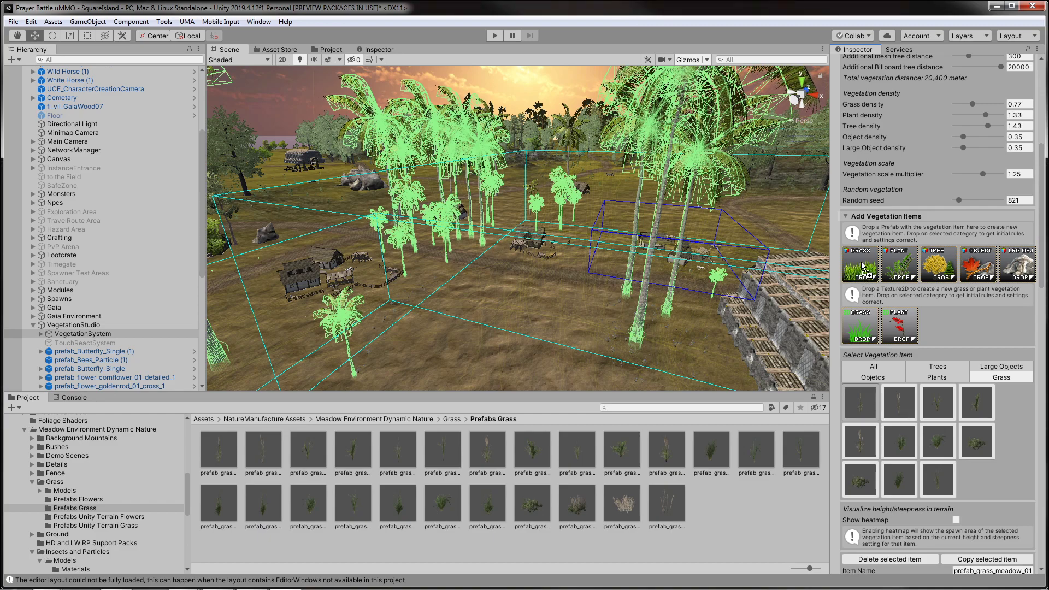
left_click_drag(864, 268, 886, 282)
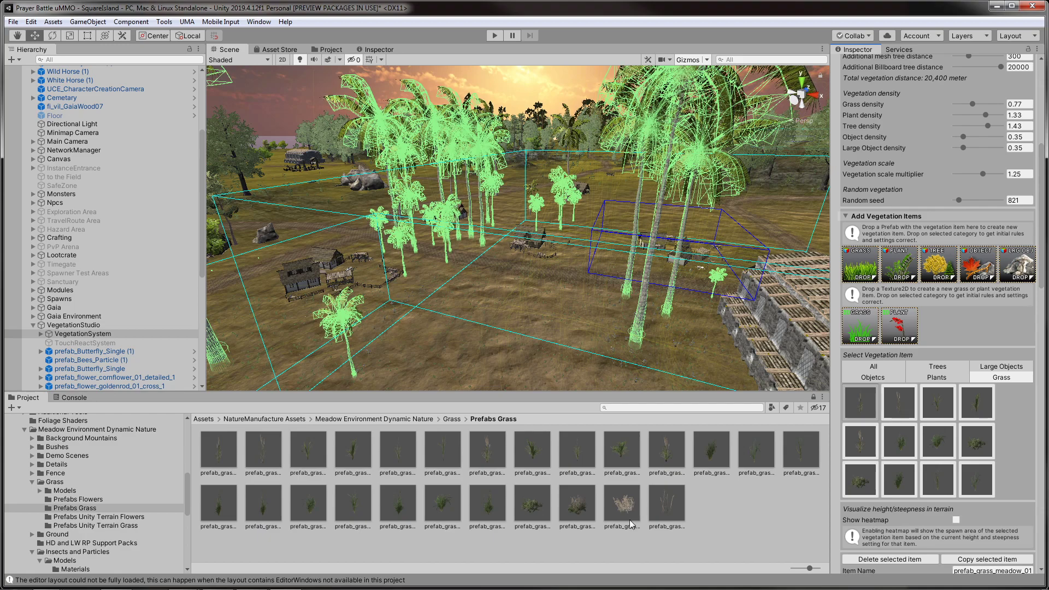
Select the new prefab_grass_meadow_02 item, expand its Position and Height/Steepness settings, and set the sample distance to 4 meters
left_click(984, 491)
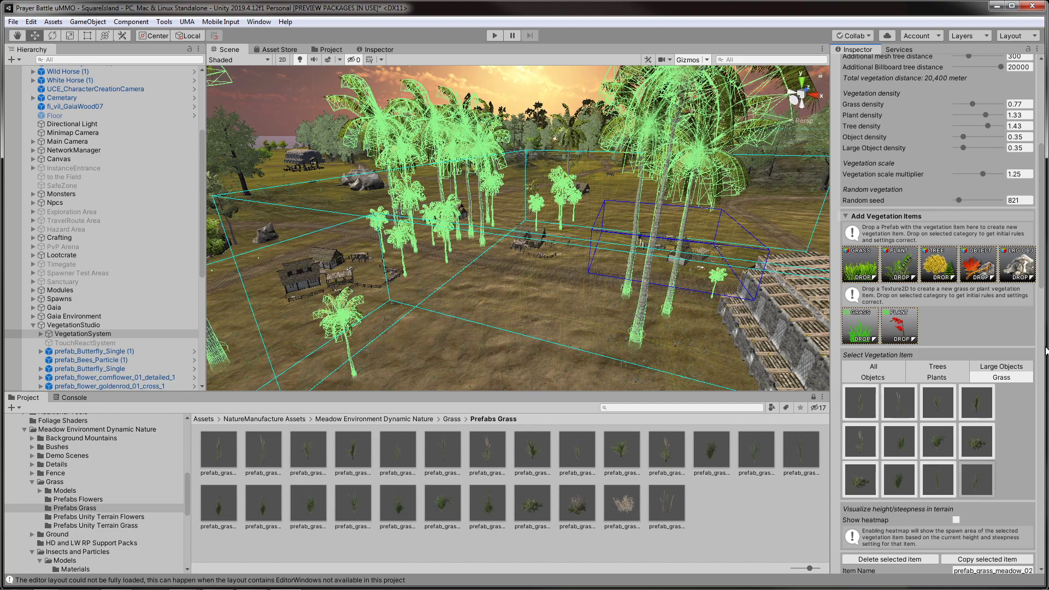
left_click_drag(1043, 283, 1042, 357)
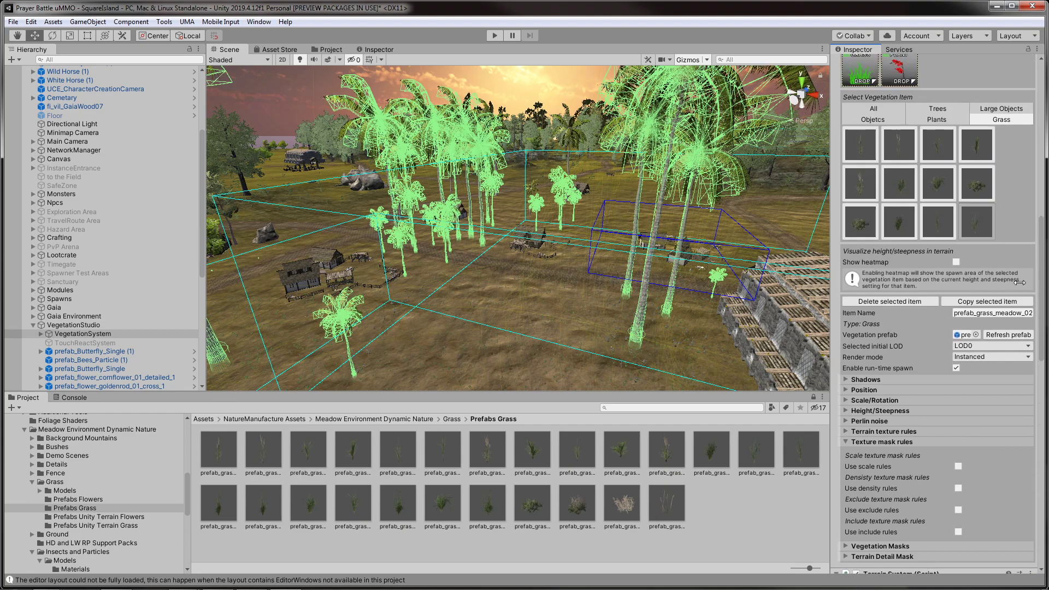
left_click(847, 391)
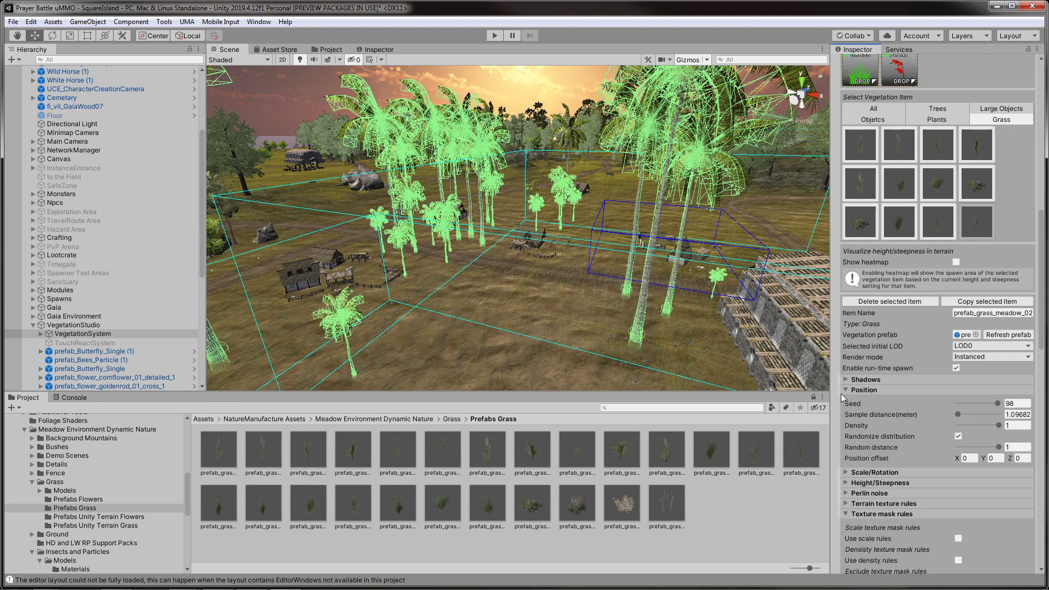
left_click(846, 484)
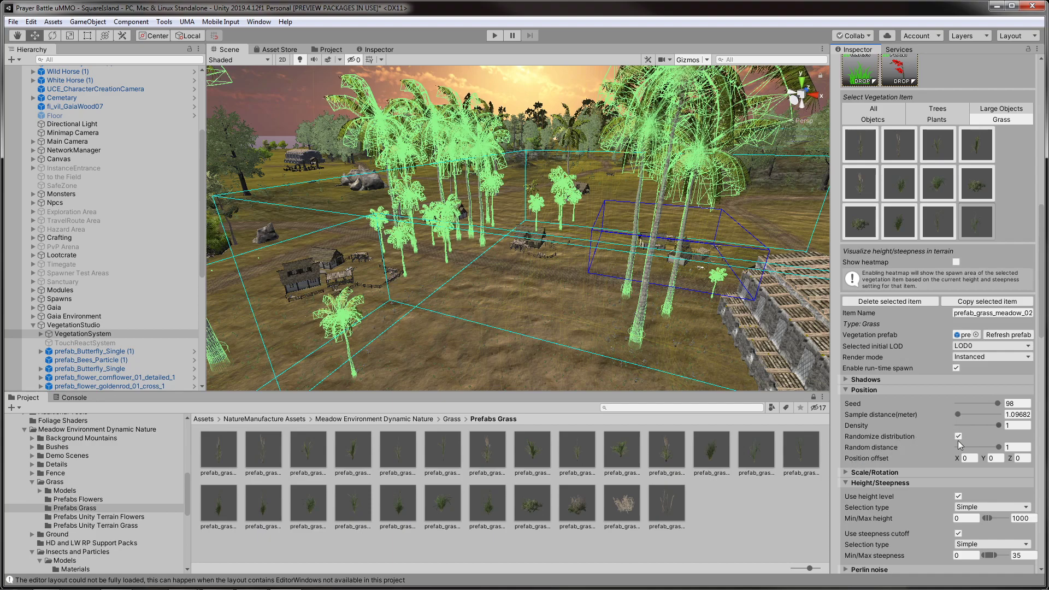
left_click_drag(959, 415, 961, 418)
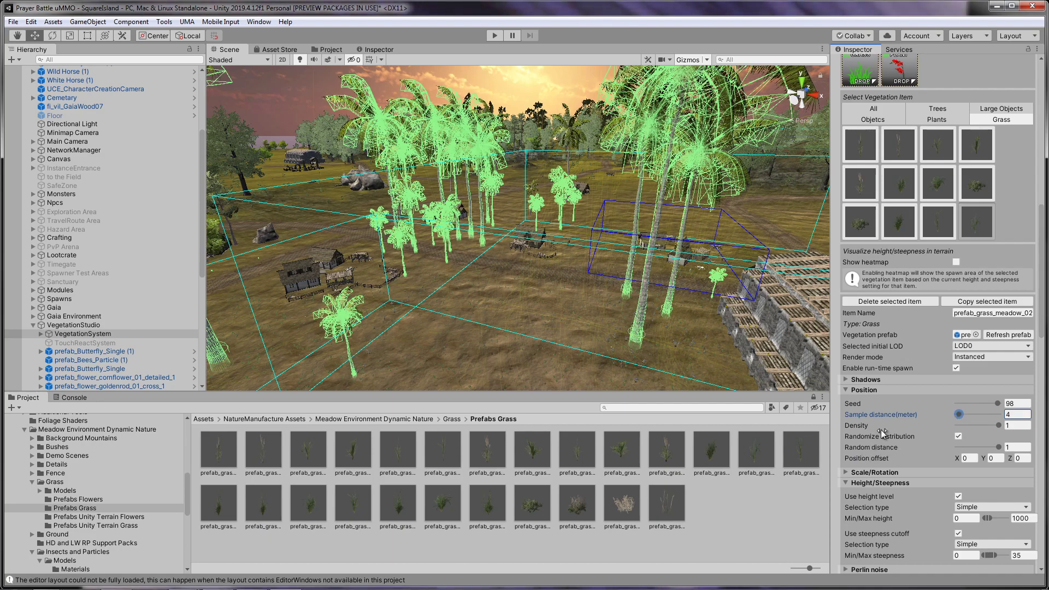
Set the minimum height of the prefab_grass_meadow_02 item to 45
scroll(931, 441, "down", 3)
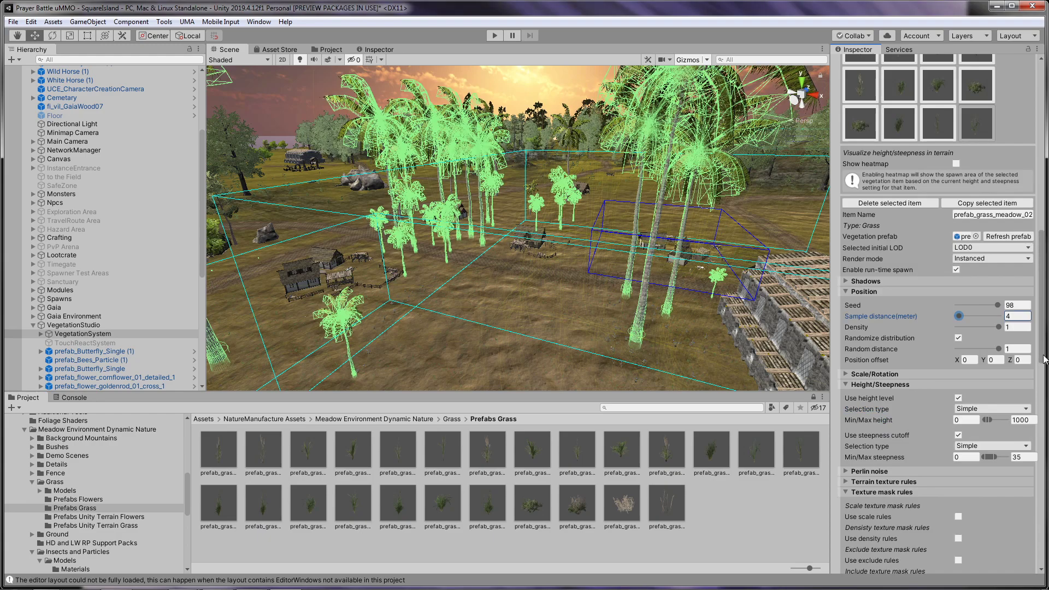
scroll(923, 346, "down", 2)
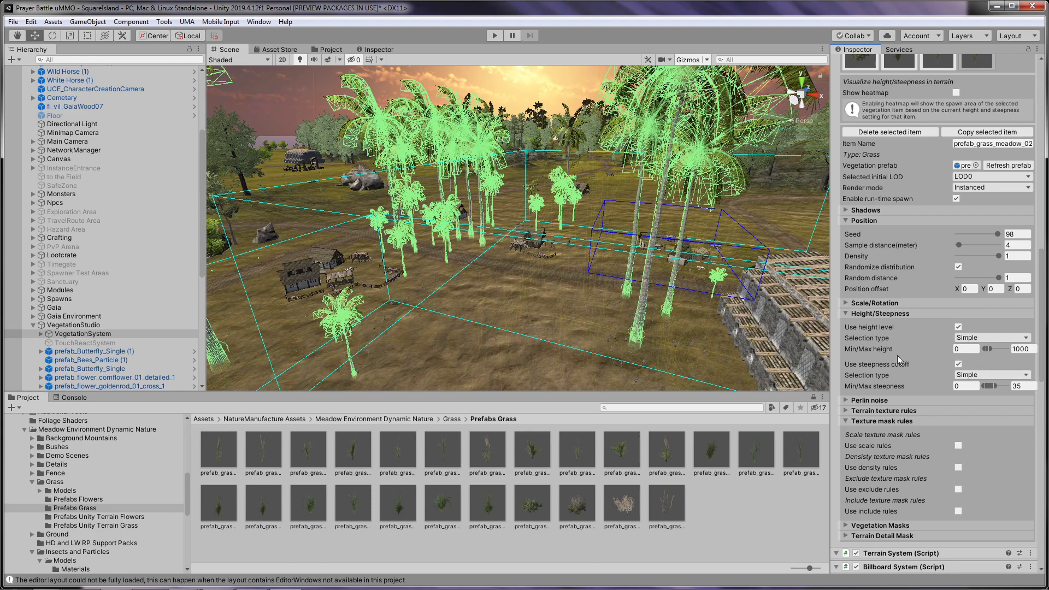
left_click(958, 350)
left_click(1015, 385)
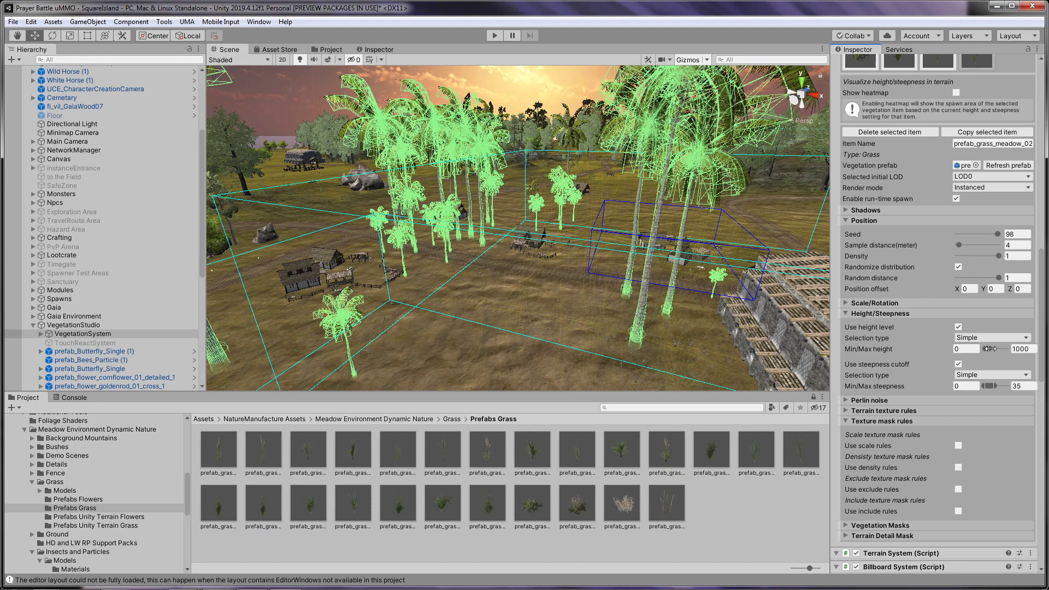
left_click(960, 350)
left_click(957, 352)
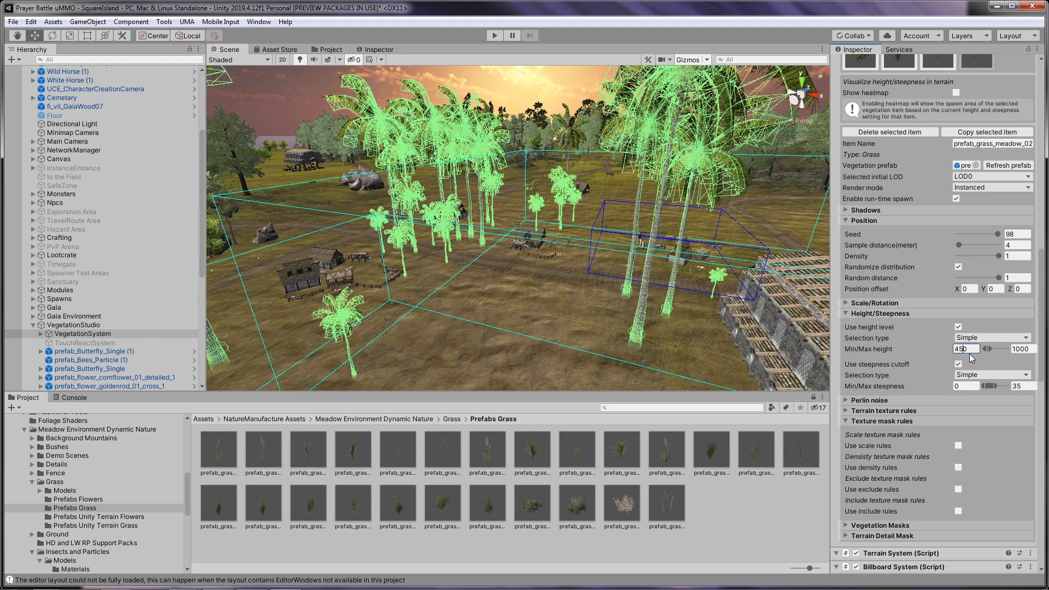
type("45")
key("Delete")
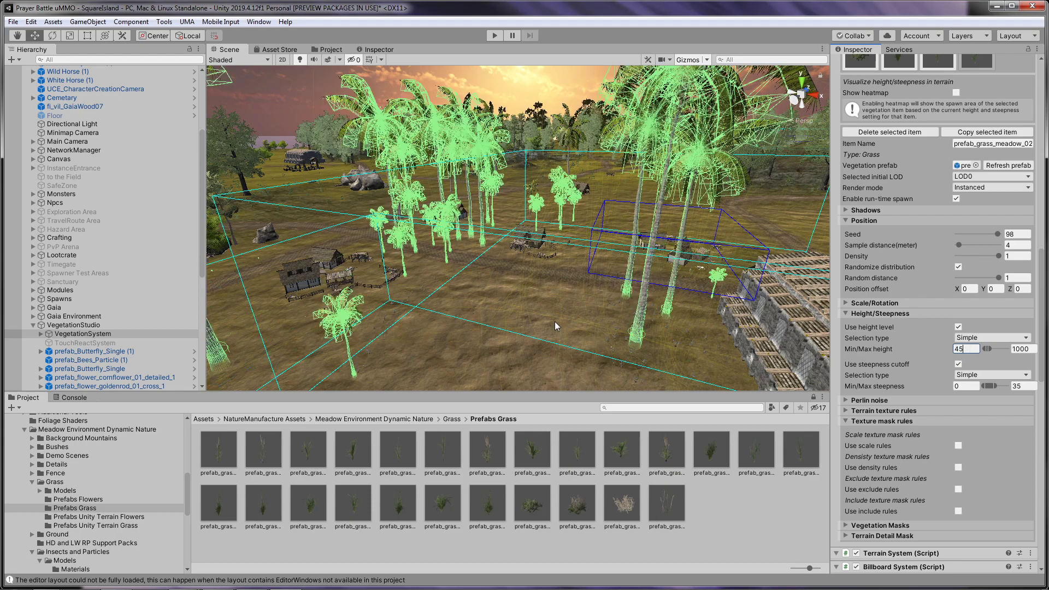
Inspect the hillside by the water, and set the grass item's minimum height to 5 and its seed to 60
right_click_drag(596, 345, 507, 331)
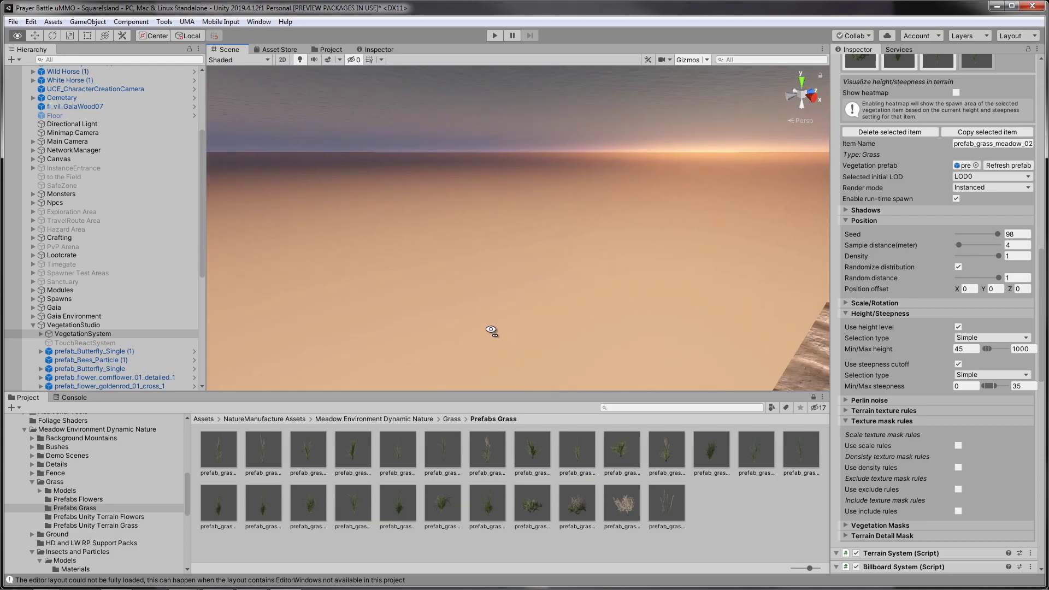
right_click_drag(474, 312, 1042, 324)
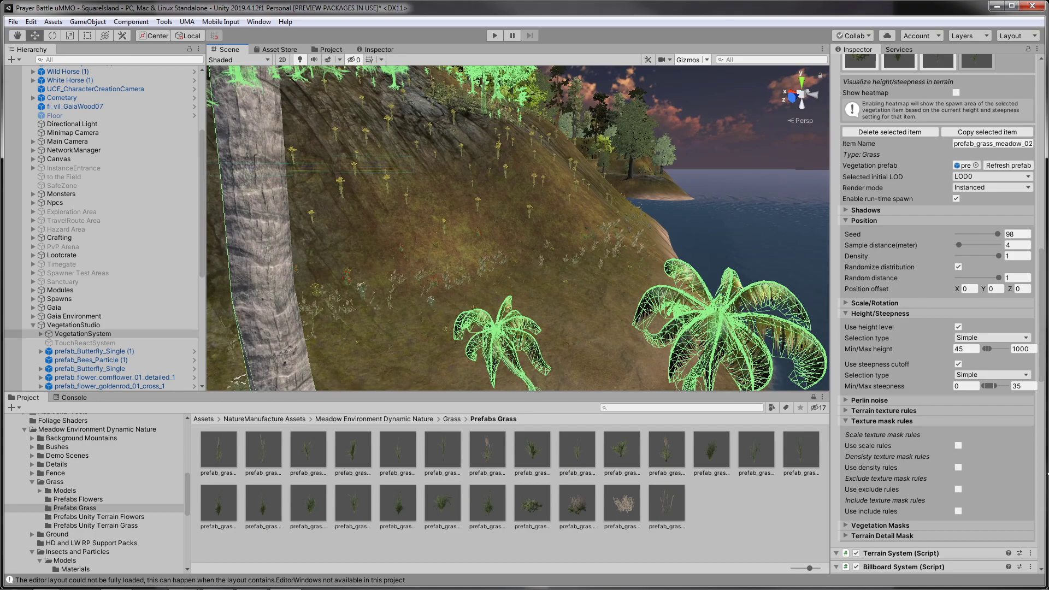
left_click(960, 349)
right_click_drag(612, 295, 641, 305)
key("w")
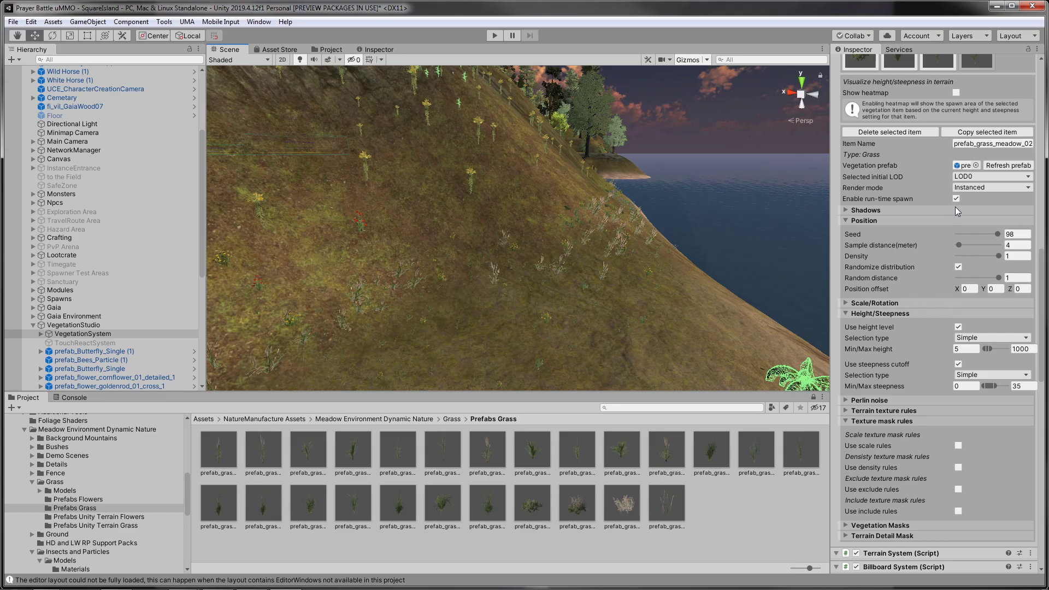
left_click(998, 256)
left_click_drag(998, 234, 983, 237)
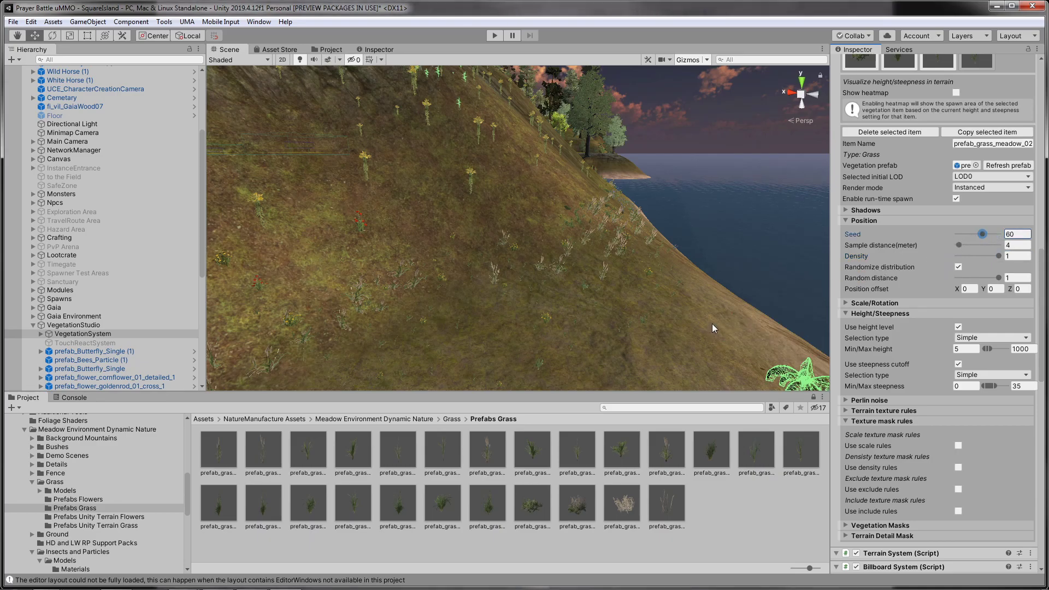
left_click(960, 349)
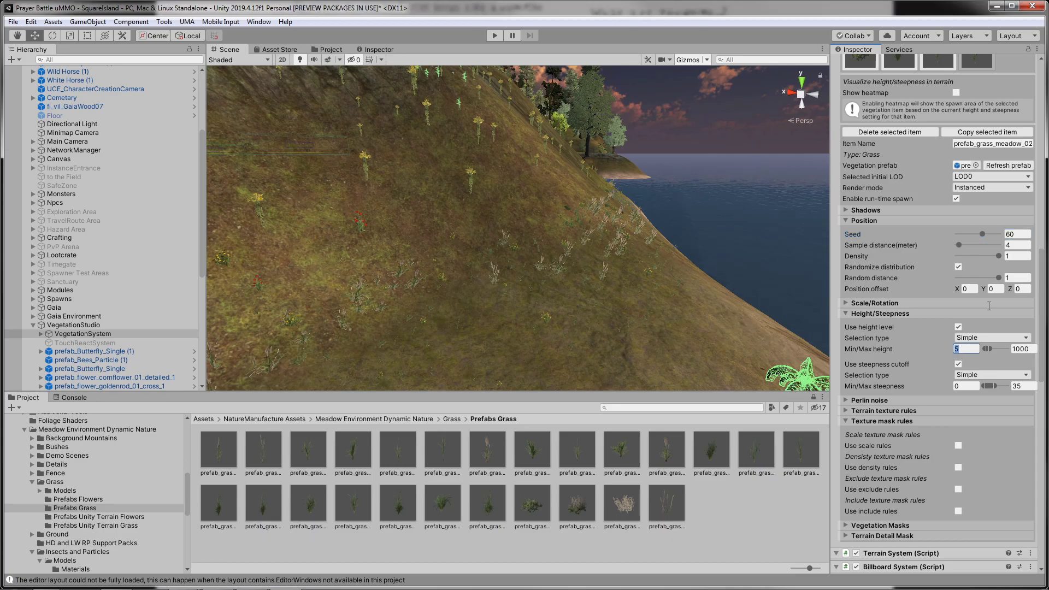
Set the grass item's sample distance to 0.3 meters and its seed to 63
left_click_drag(1043, 271, 1045, 232)
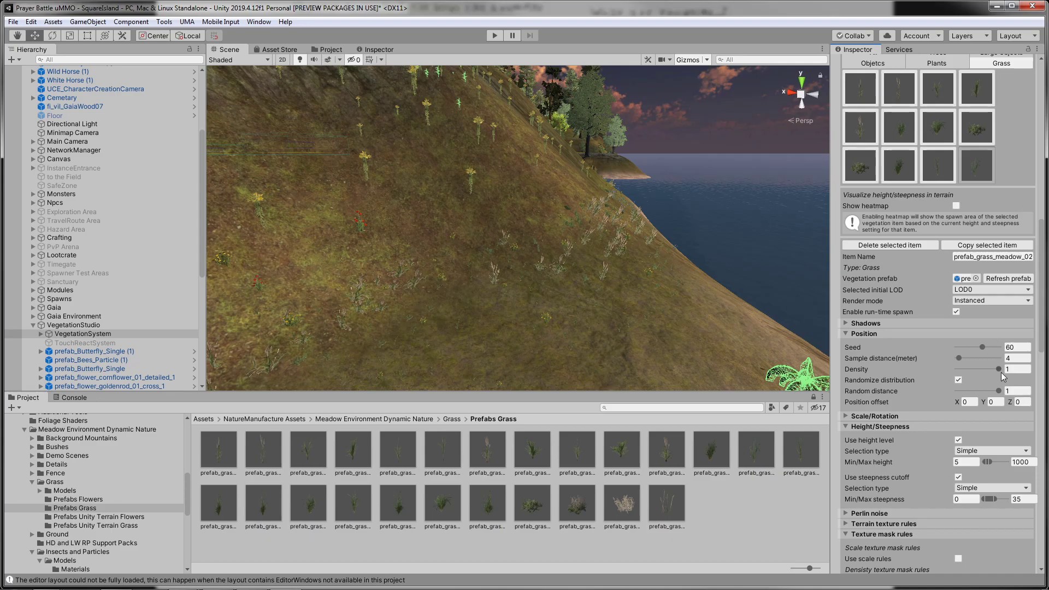
left_click_drag(961, 359, 958, 359)
left_click(983, 348)
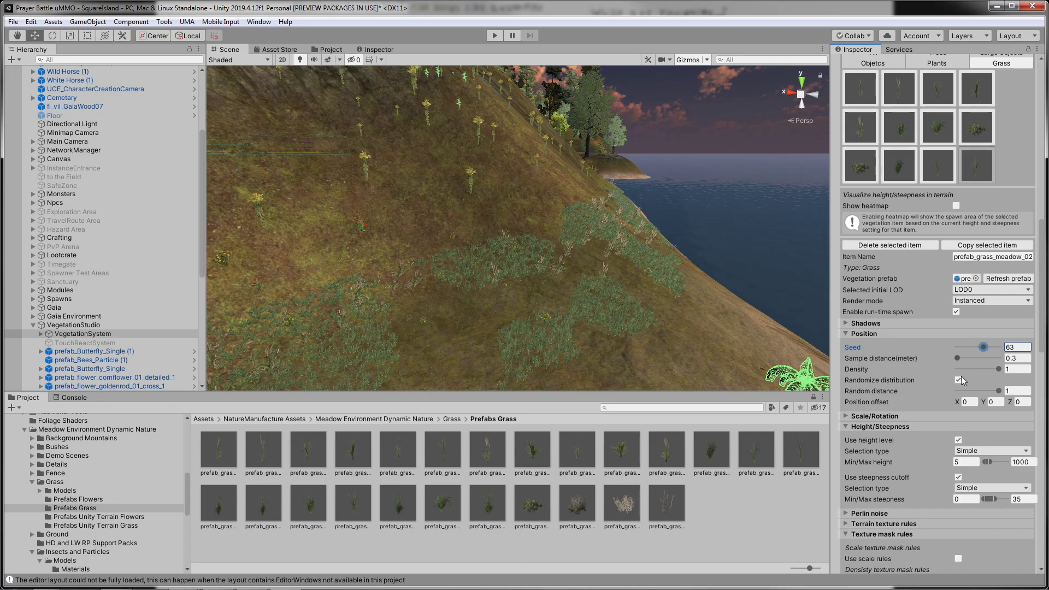
Try a minimum height of 55 for the grass item, check the hillside, and set the minimum height to 25
left_click(963, 461)
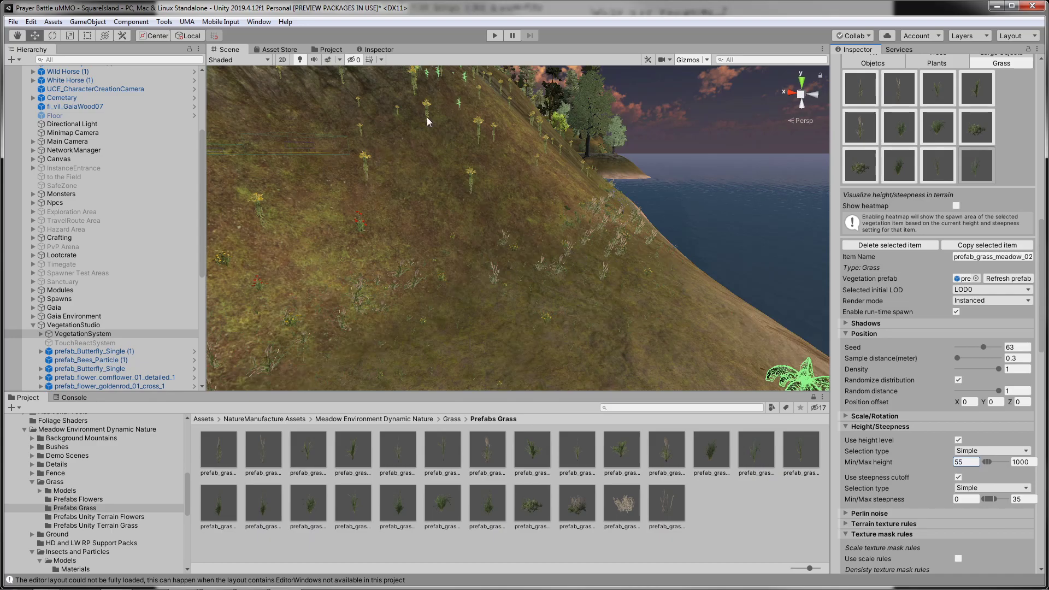
left_click_drag(692, 323, 615, 250, "alt")
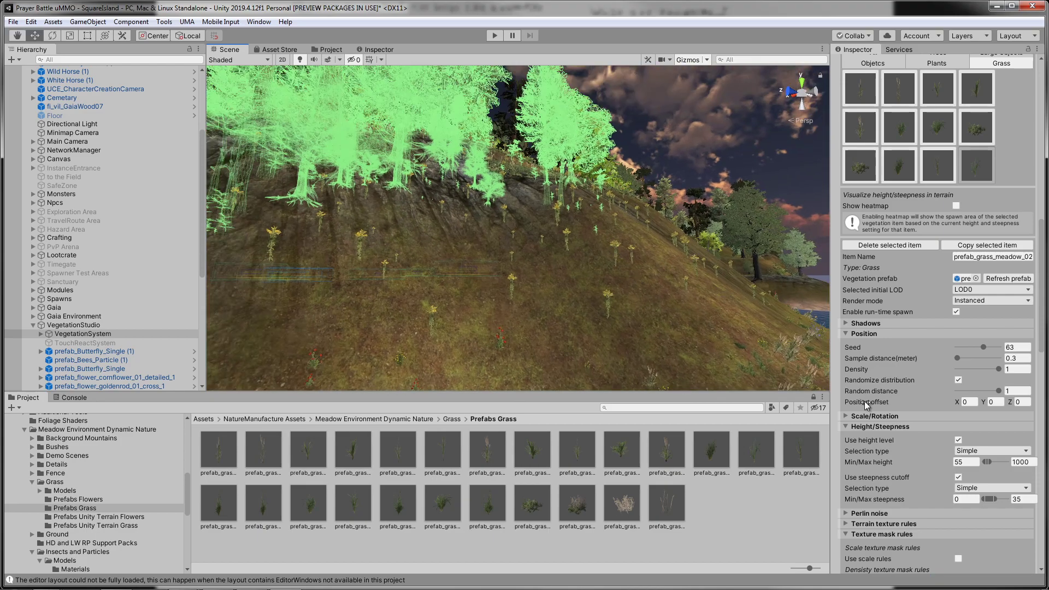
left_click(958, 462)
left_click_drag(958, 462, 952, 465)
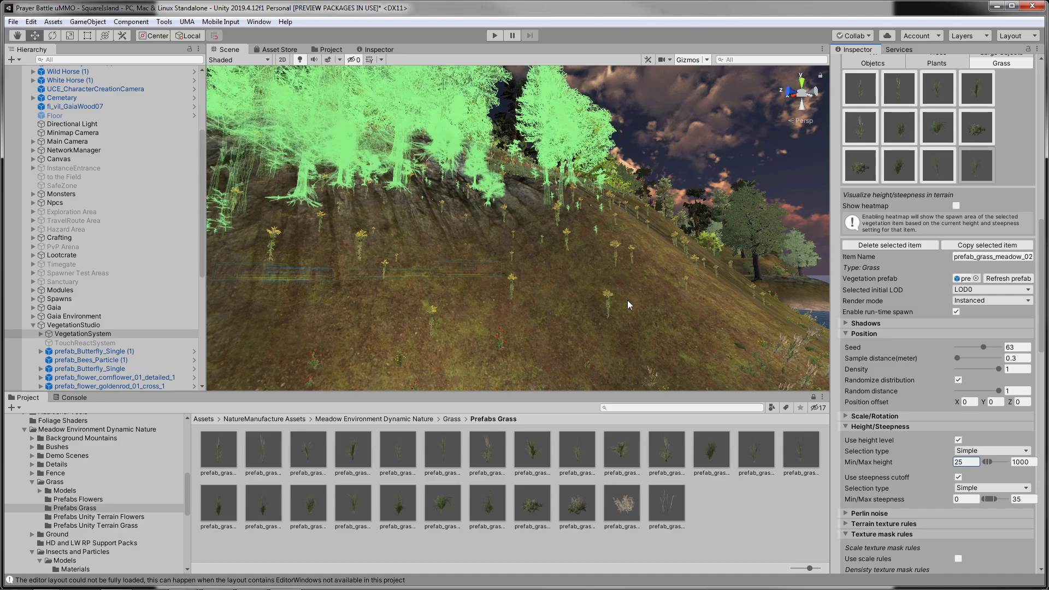
right_click_drag(627, 300, 770, 390)
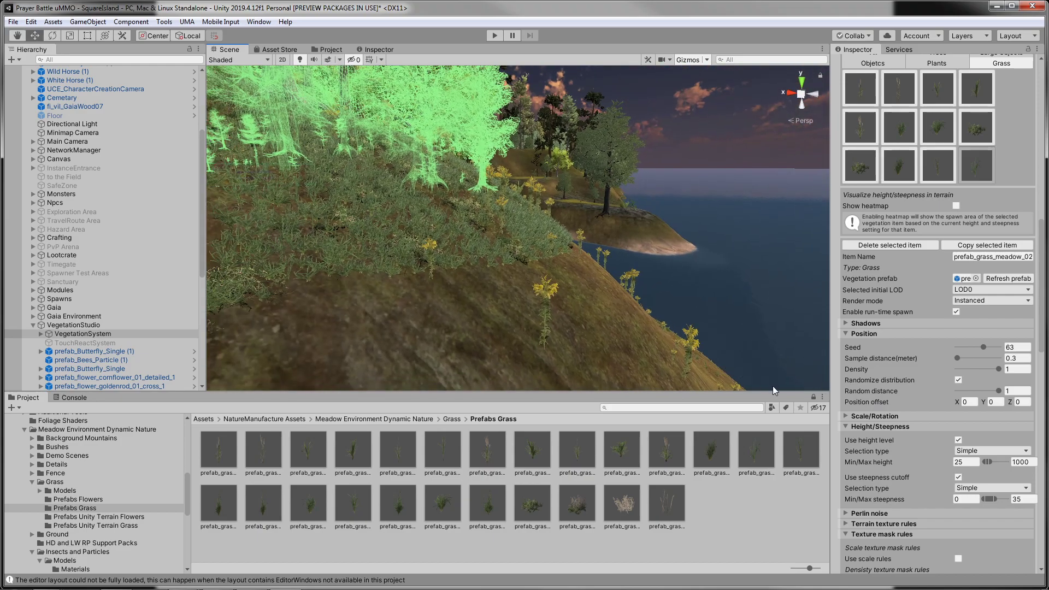
right_click_drag(642, 297, 671, 319)
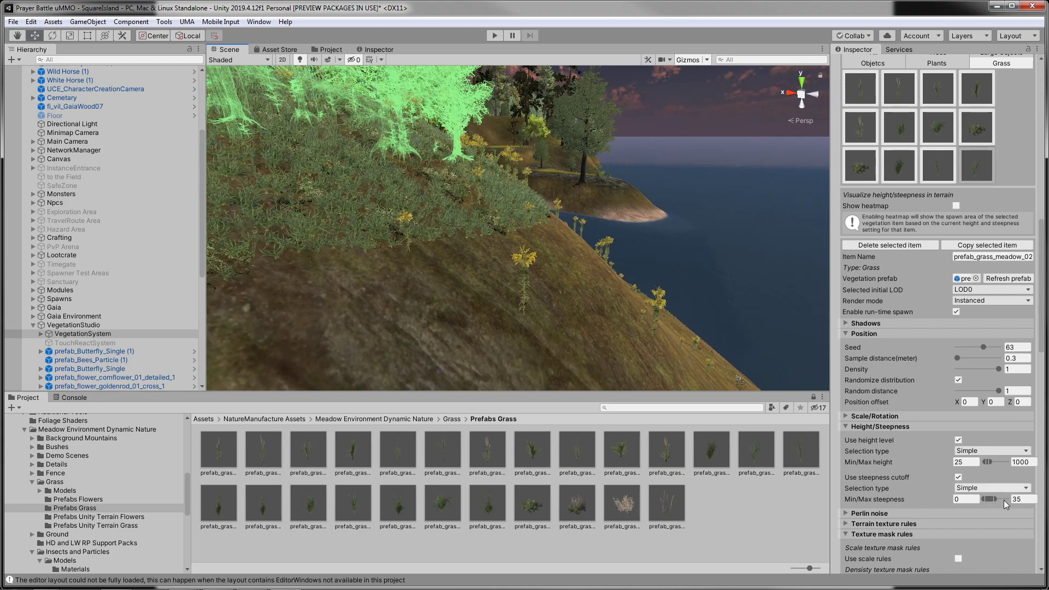
Set the grass item's maximum steepness to 45 and check the grass on the slope
left_click(1018, 499)
type("4")
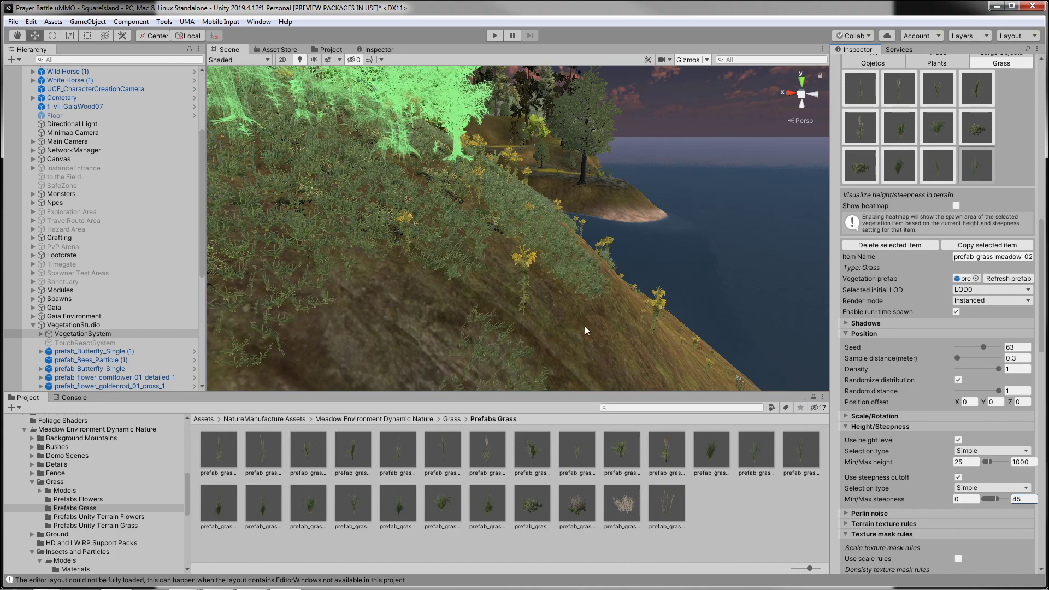
right_click_drag(621, 310, 550, 311)
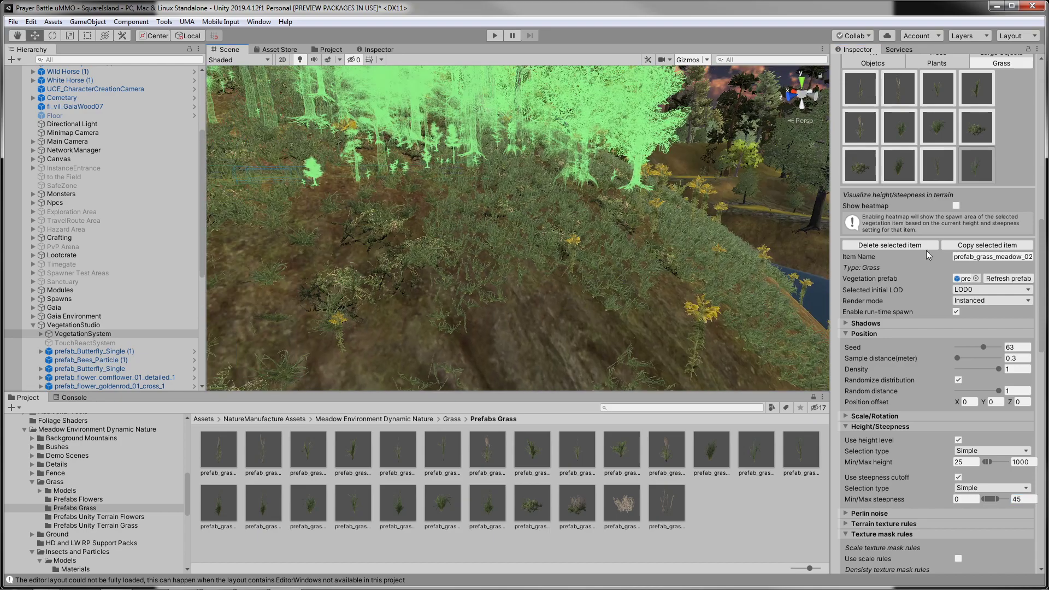
Examine the prefab_grass_meadow_03_1 prefab and list the grass items already in VegetationSystem for comparison
scroll(1045, 229, "up", 1)
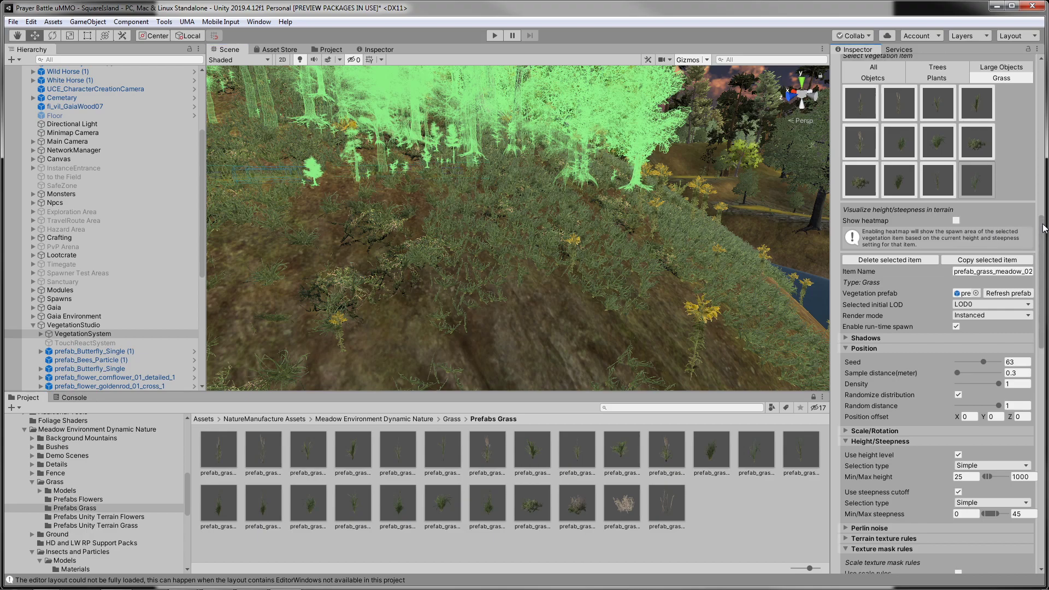
left_click(531, 514)
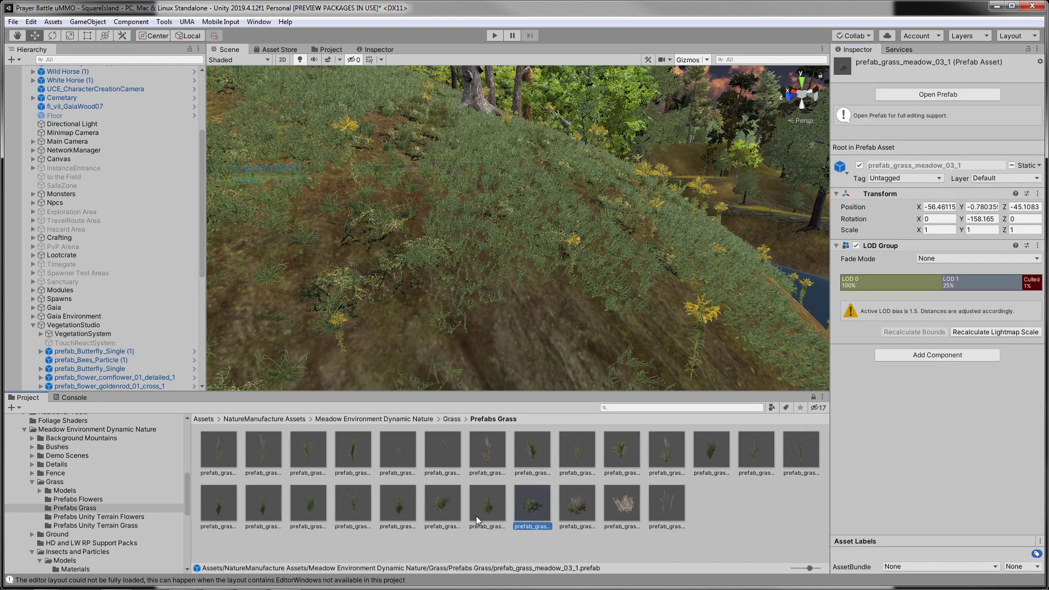
left_click(85, 335)
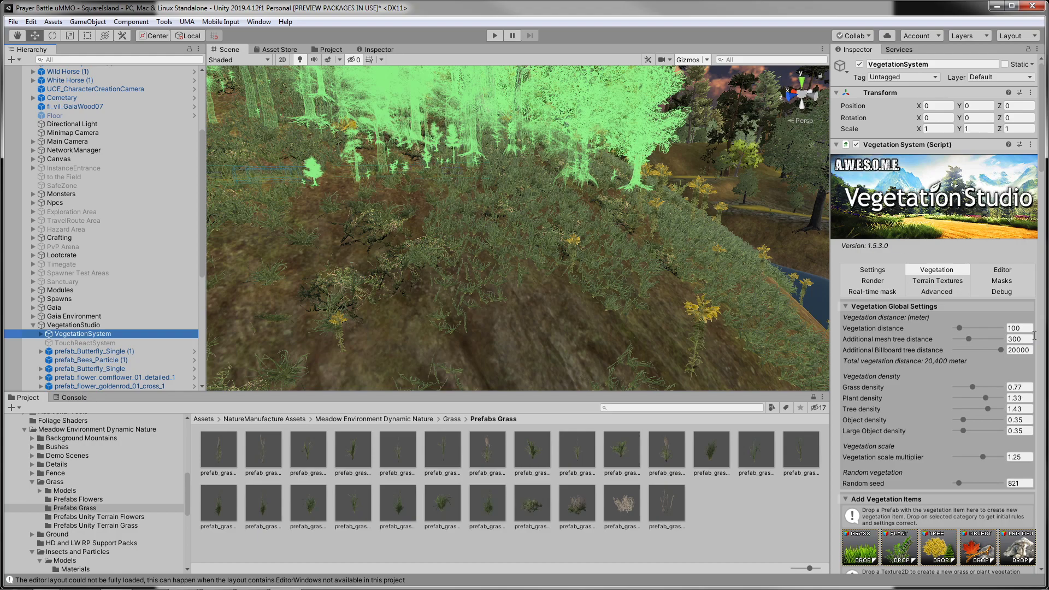
left_click_drag(1045, 159, 1042, 229)
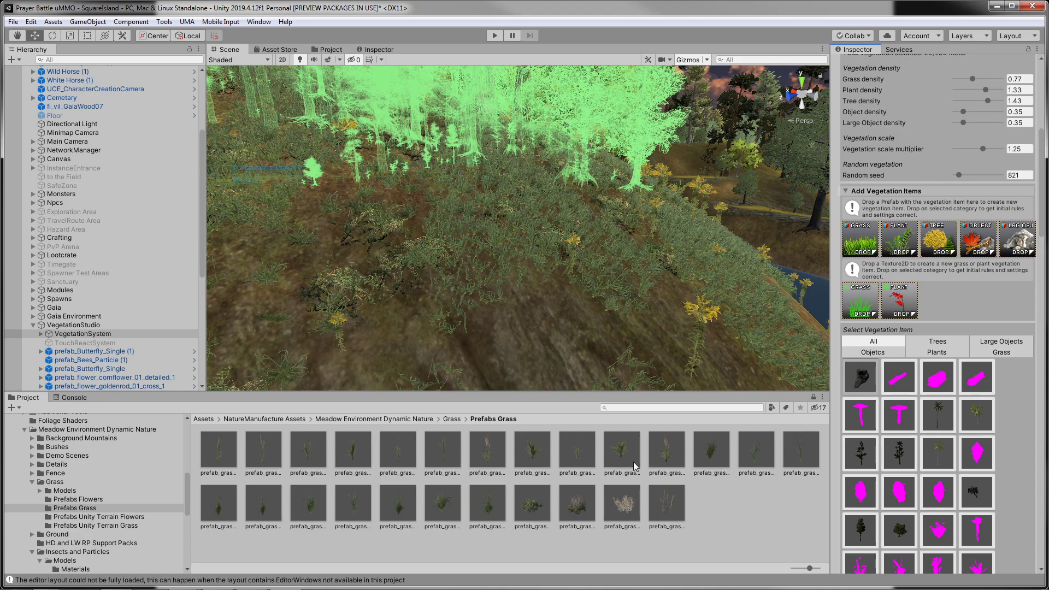
left_click(1002, 352)
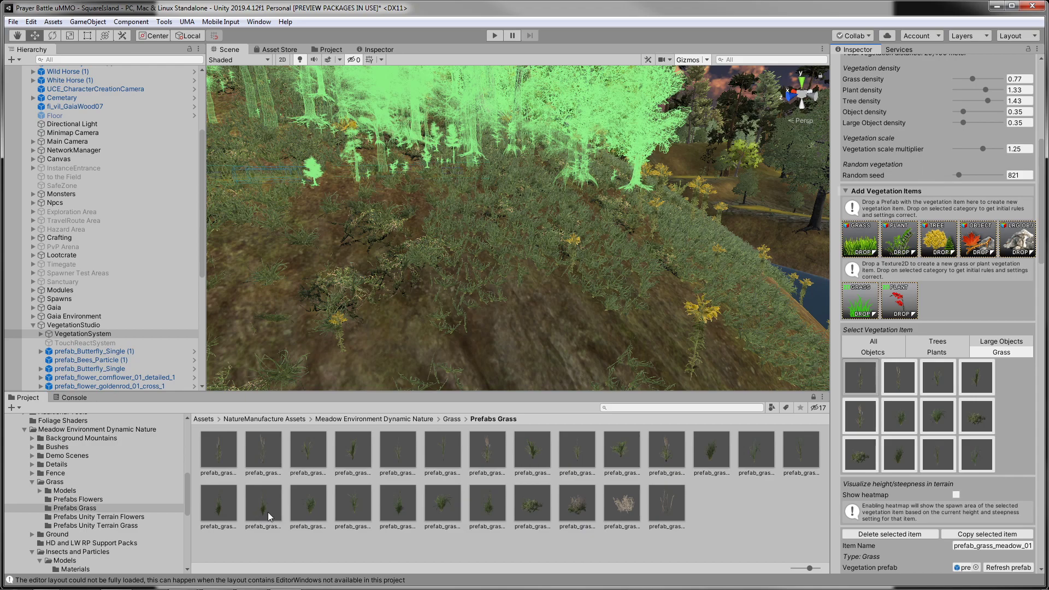
Add another prefab_grass_meadow_02 variant from the Prefabs Grass folder to VegetationSystem as a grass item, and select the new item
left_click(286, 511)
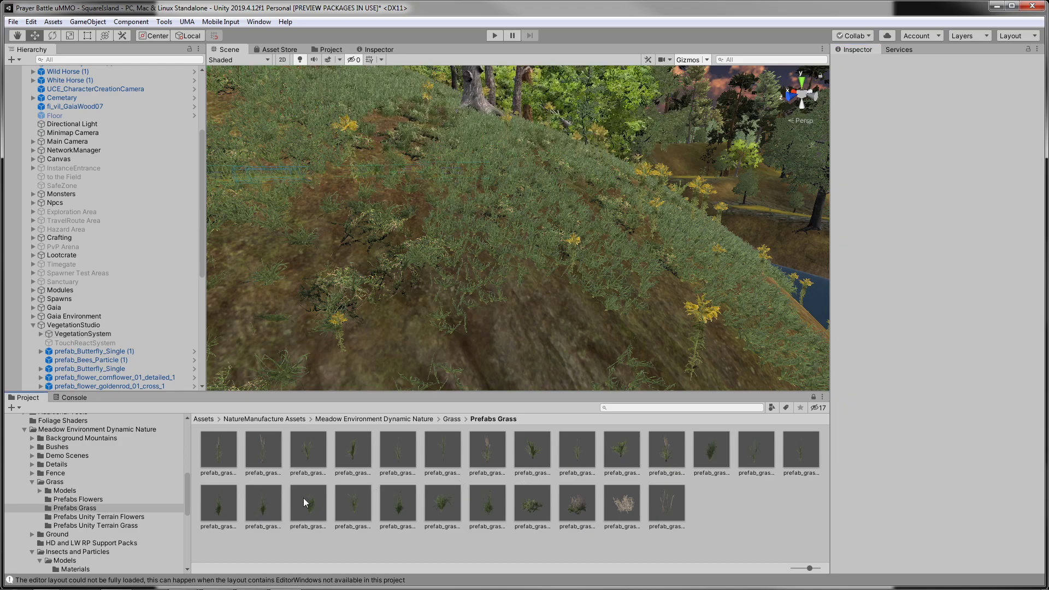
left_click(83, 333)
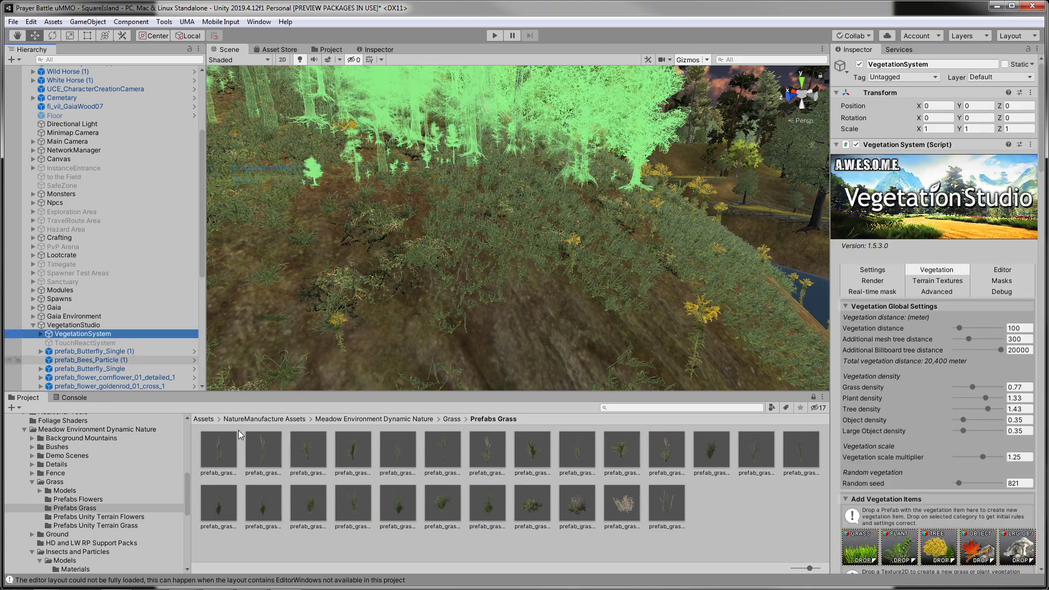
left_click_drag(265, 504, 905, 514)
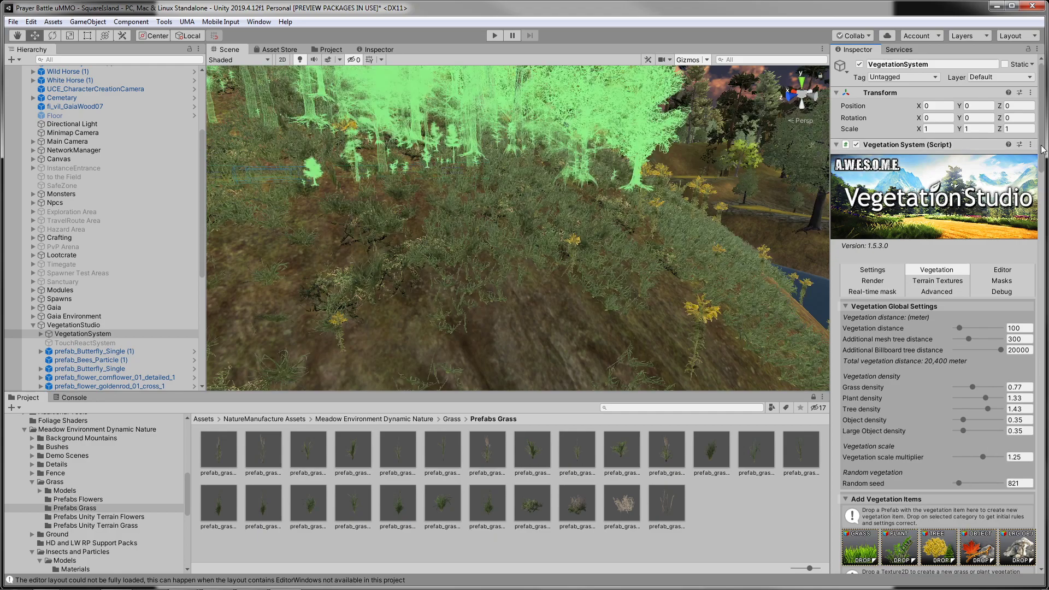
left_click_drag(1042, 148, 1044, 188)
right_click_drag(540, 319, 566, 310)
key("w")
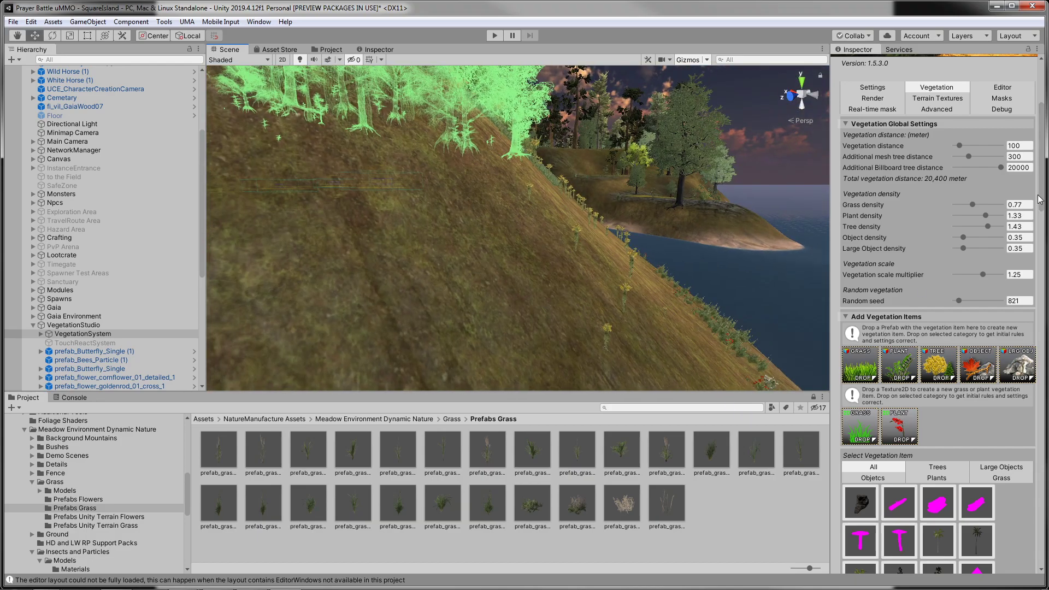
left_click_drag(1044, 200, 1044, 253)
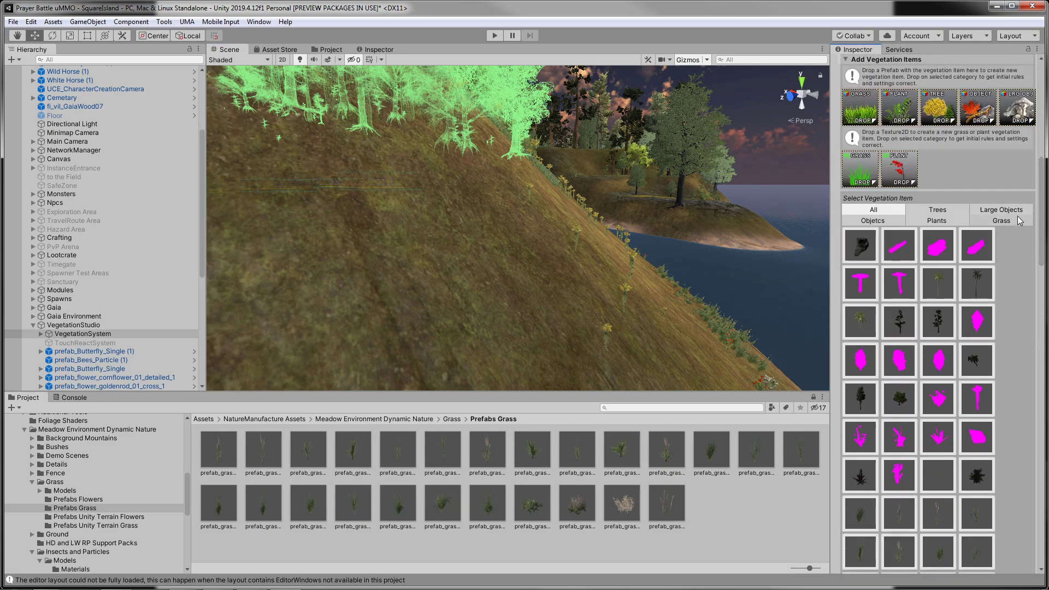
left_click(1018, 221)
left_click(862, 376)
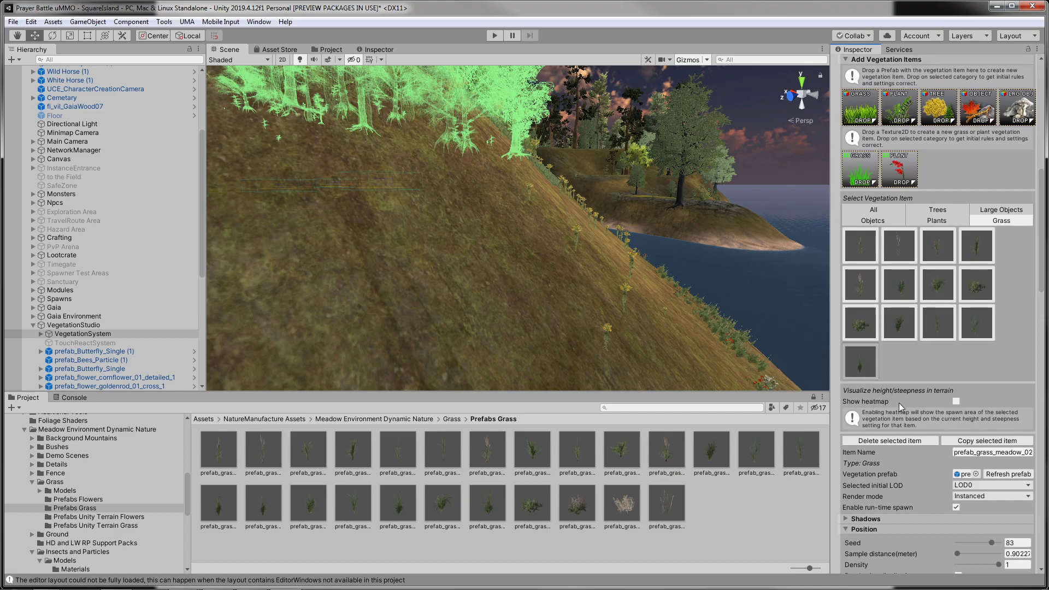
Set the new grass item's minimum height to 10 and check the headland by the water
left_click_drag(1040, 279, 1040, 311)
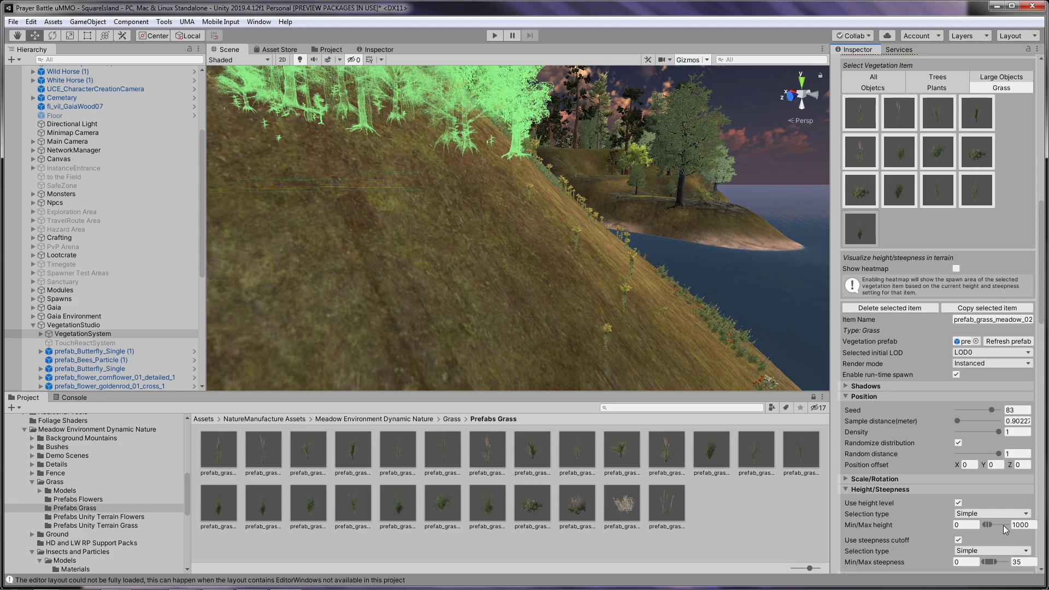
left_click(960, 526)
left_click(957, 525)
type("10")
right_click_drag(506, 278, 621, 300)
key("w")
right_click_drag(489, 245, 493, 271)
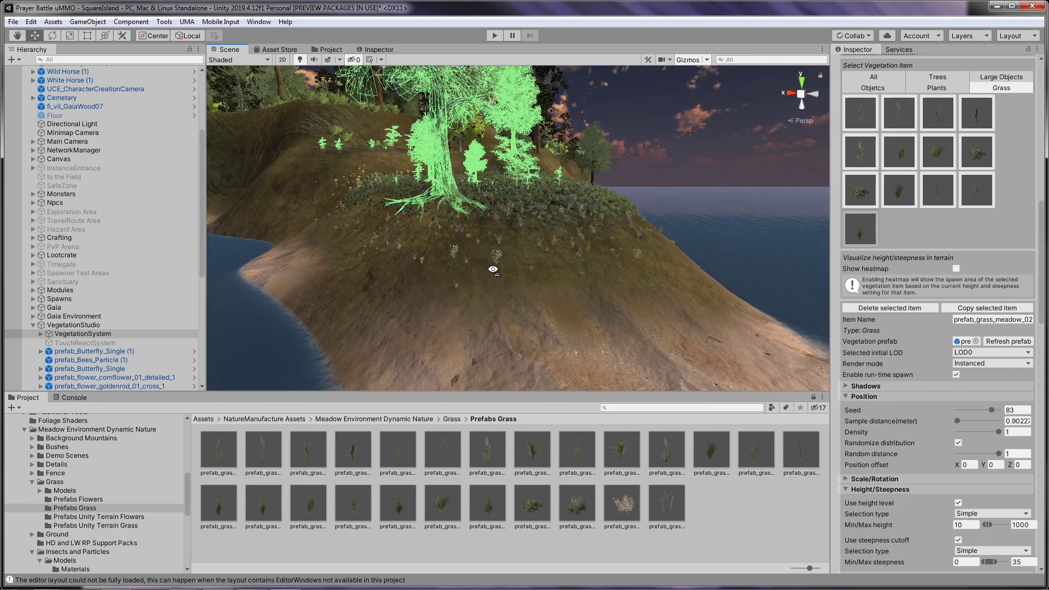
Check the plant items, and reimport all the pink flower prefabs in the Prefabs Flowers folder
left_click(933, 91)
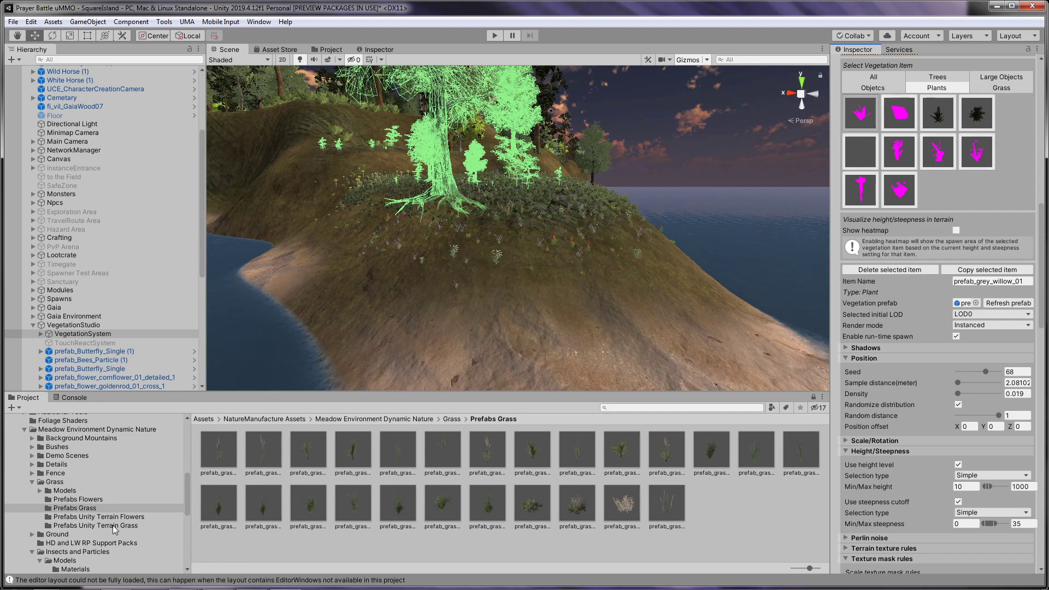
left_click(84, 501)
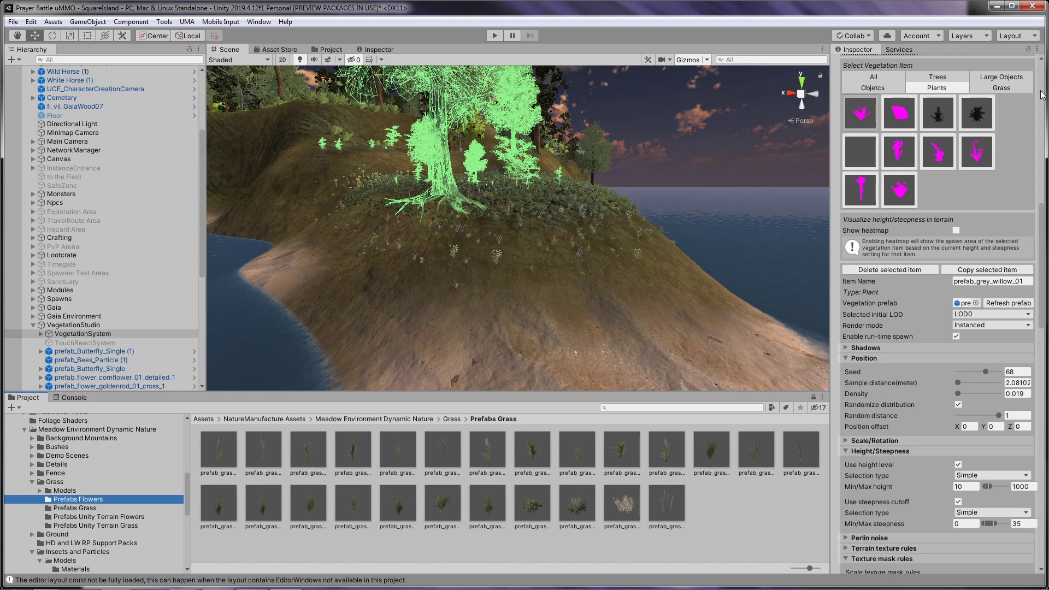
left_click_drag(1042, 219, 1044, 210)
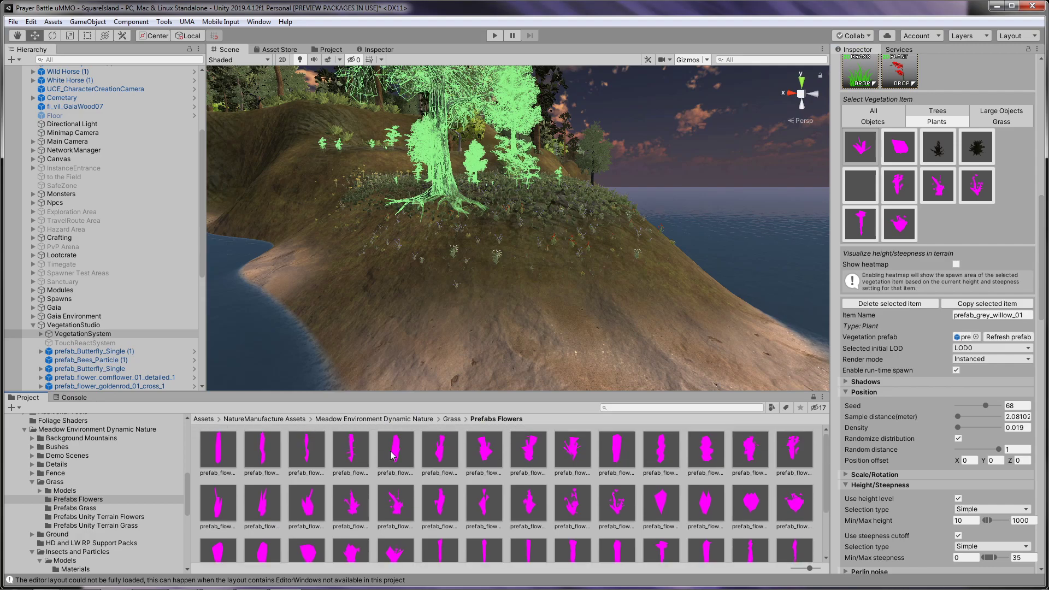
left_click(218, 449)
scroll(671, 507, "down", 3)
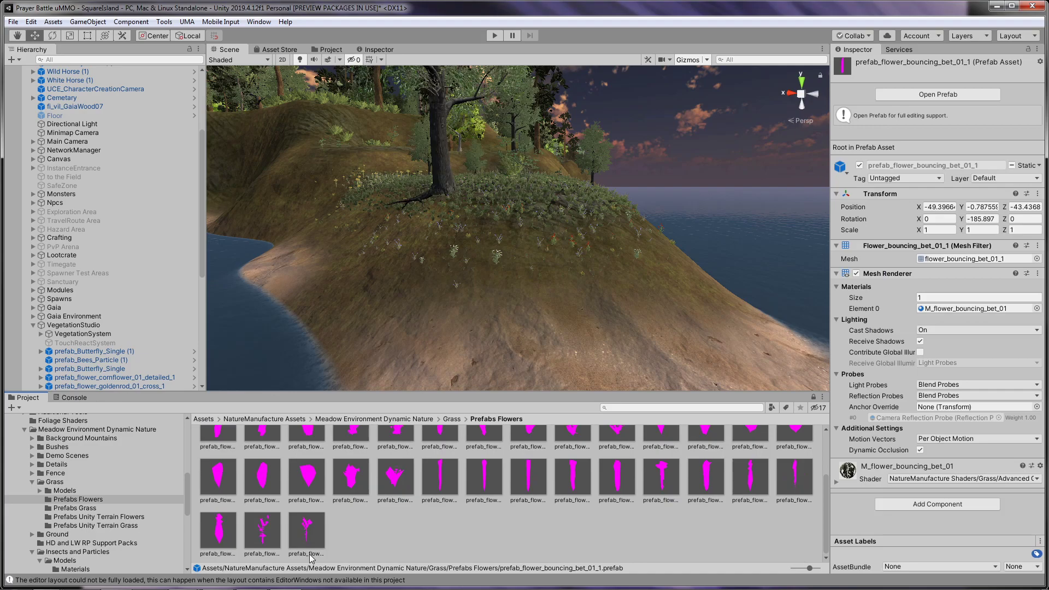
key("ctrl+a")
right_click(339, 483)
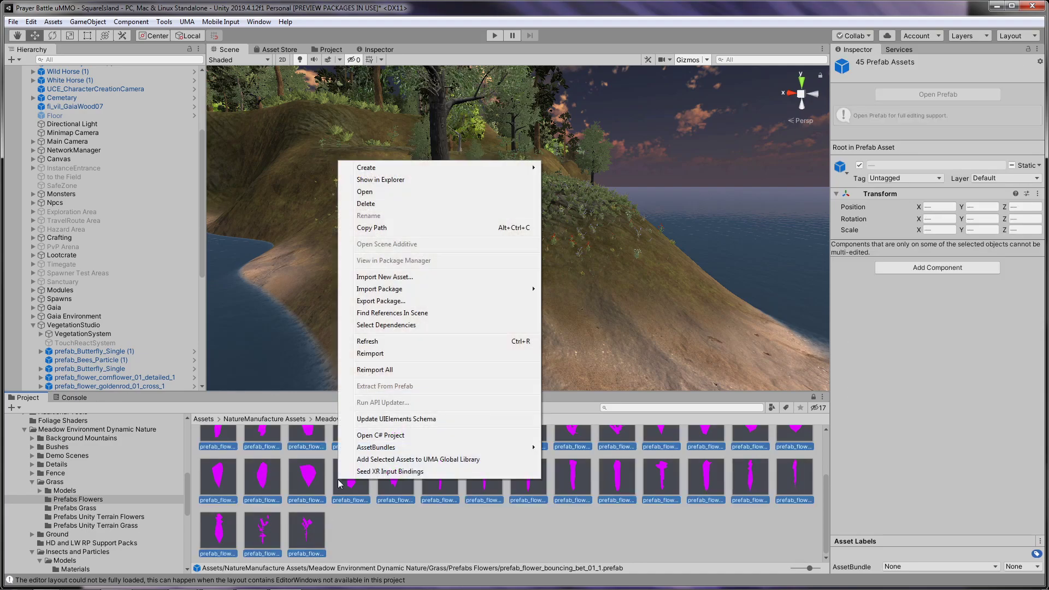
left_click(377, 354)
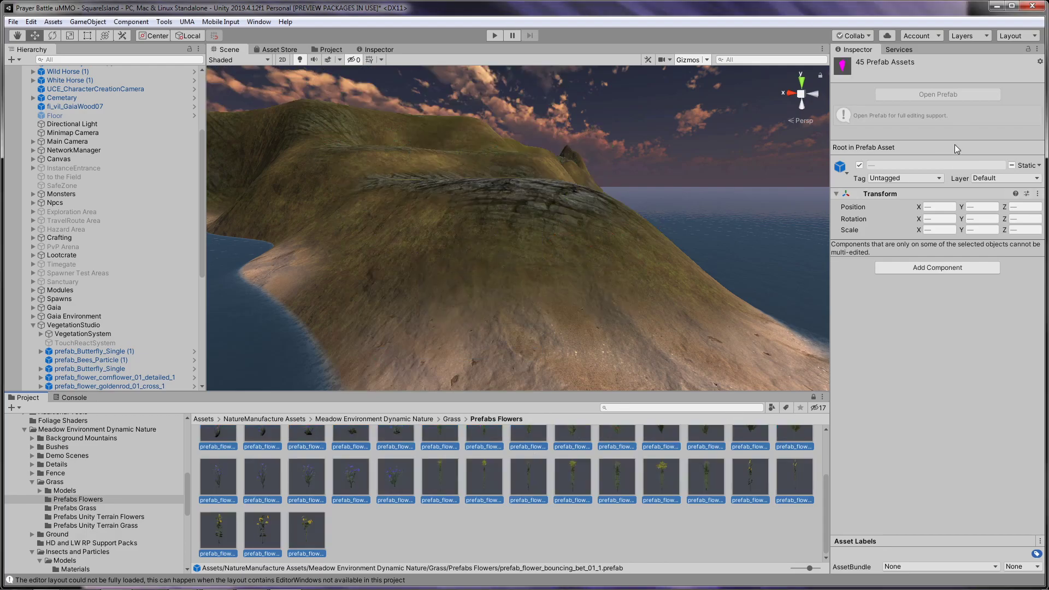
Restart the vegetation system on VegetationSystem and list its plant items
left_click(86, 335)
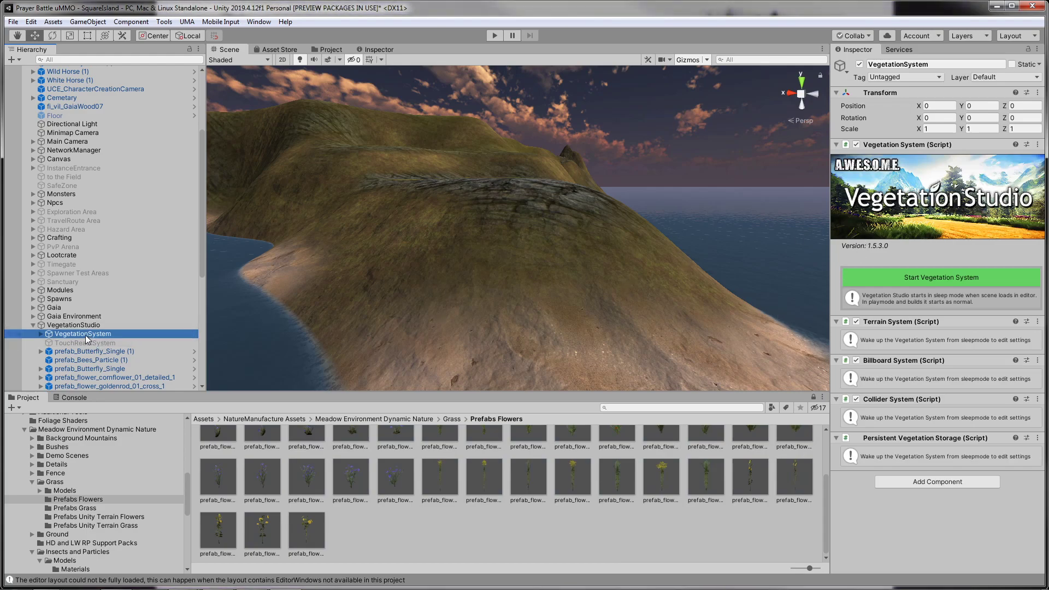
left_click(910, 279)
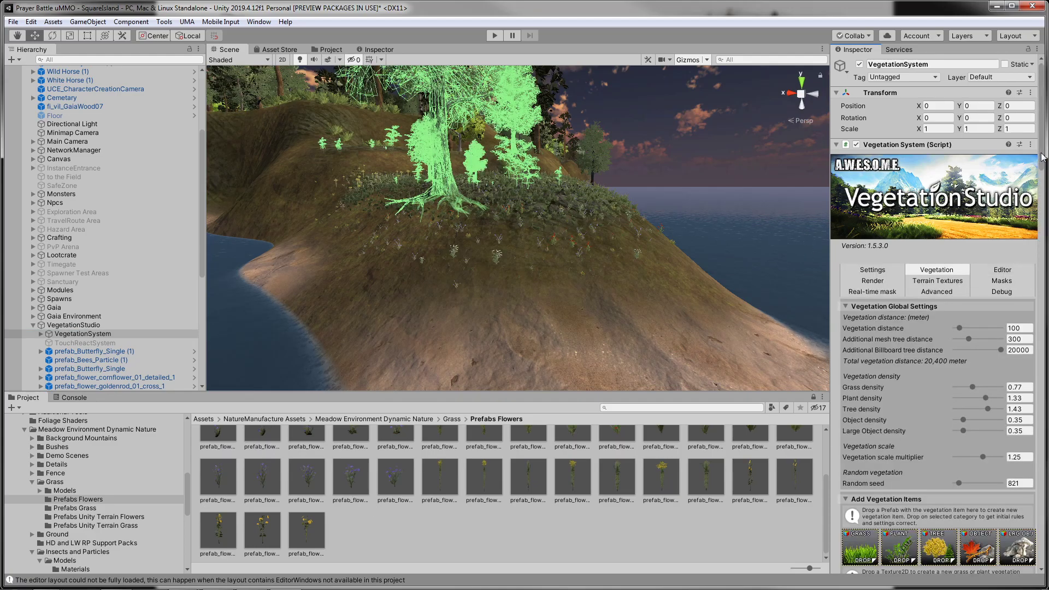
scroll(1044, 200, "down", 5)
scroll(1043, 199, "down", 4)
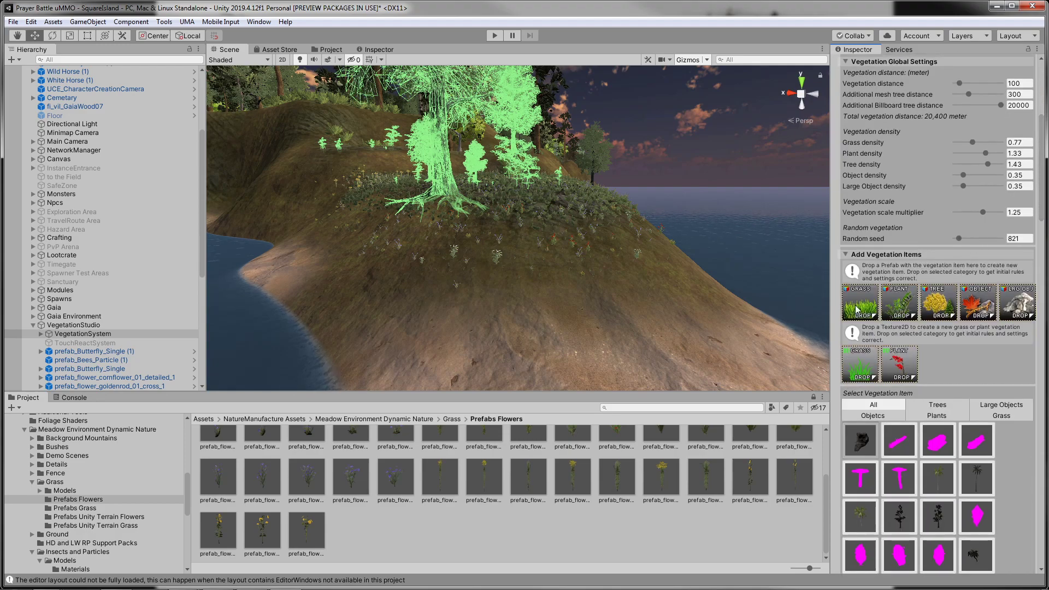
left_click(937, 416)
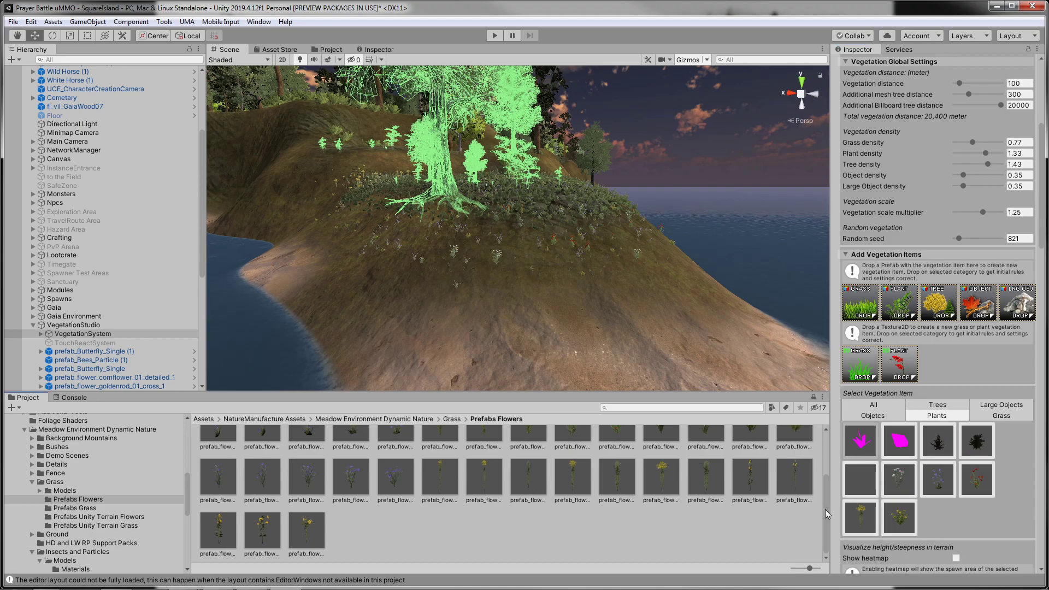
Add the yellow sunroot flower prefab from Prefabs Flowers to the vegetation system as a plant item, and select the new item
left_click_drag(825, 510, 828, 494)
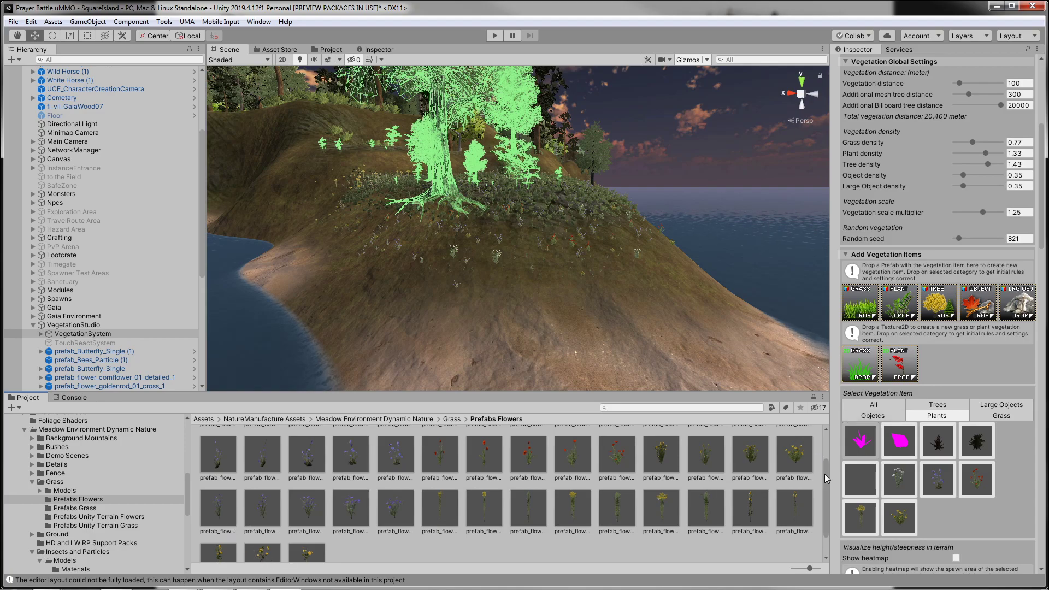
scroll(820, 498, "down", 2)
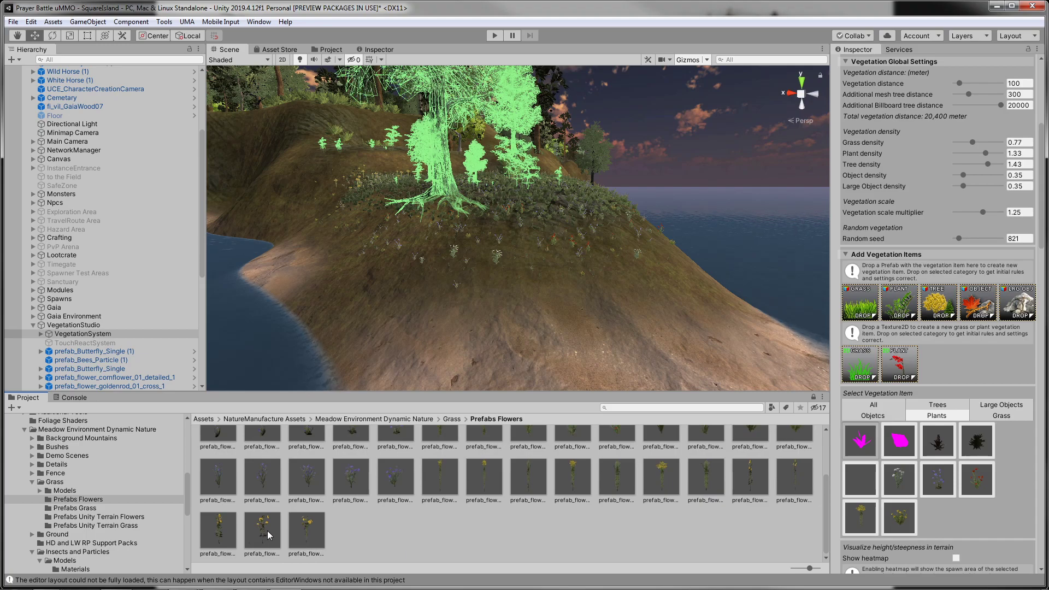
left_click_drag(228, 541, 902, 300)
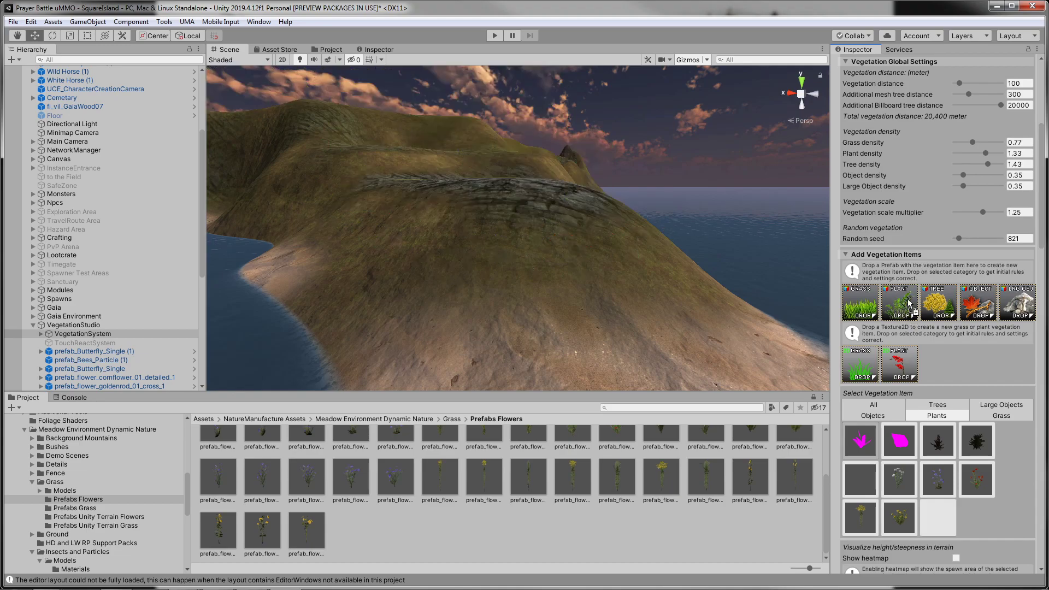
left_click(947, 523)
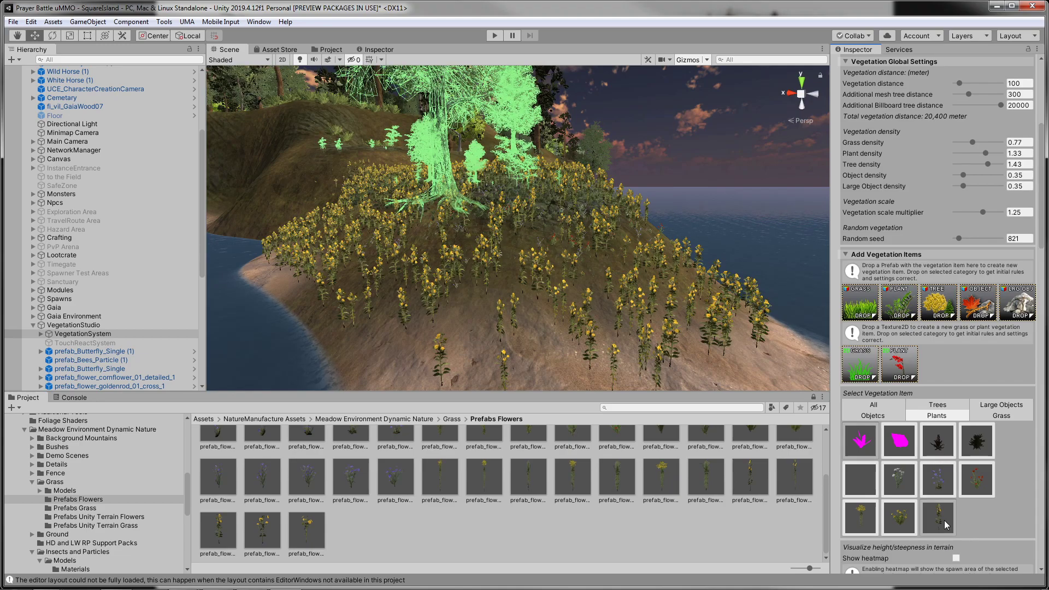
Lower the sunroot flower item's density to 0.07
left_click_drag(1045, 245, 1045, 323)
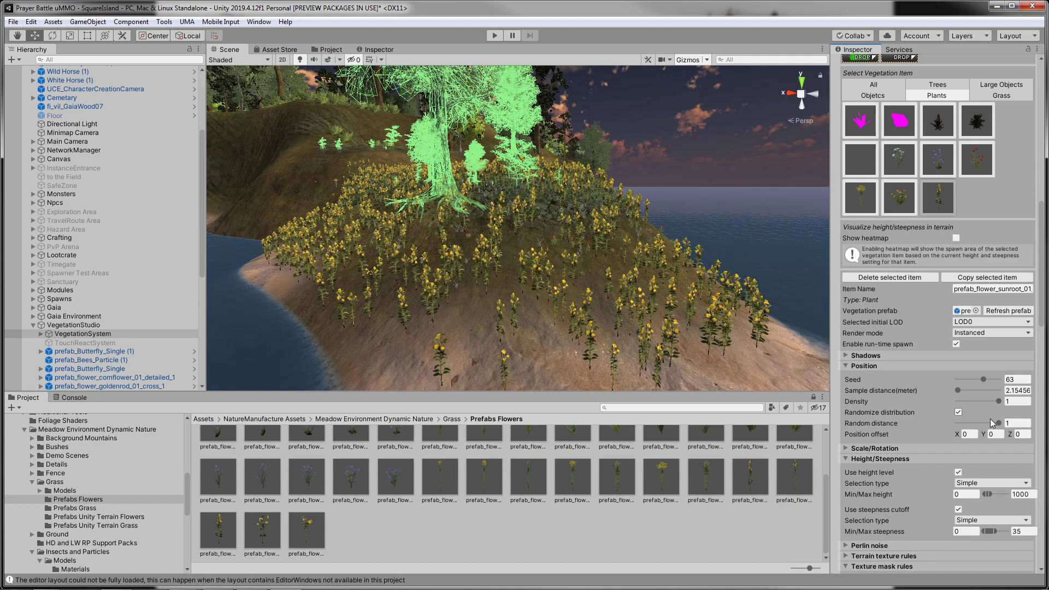
left_click_drag(999, 402, 975, 403)
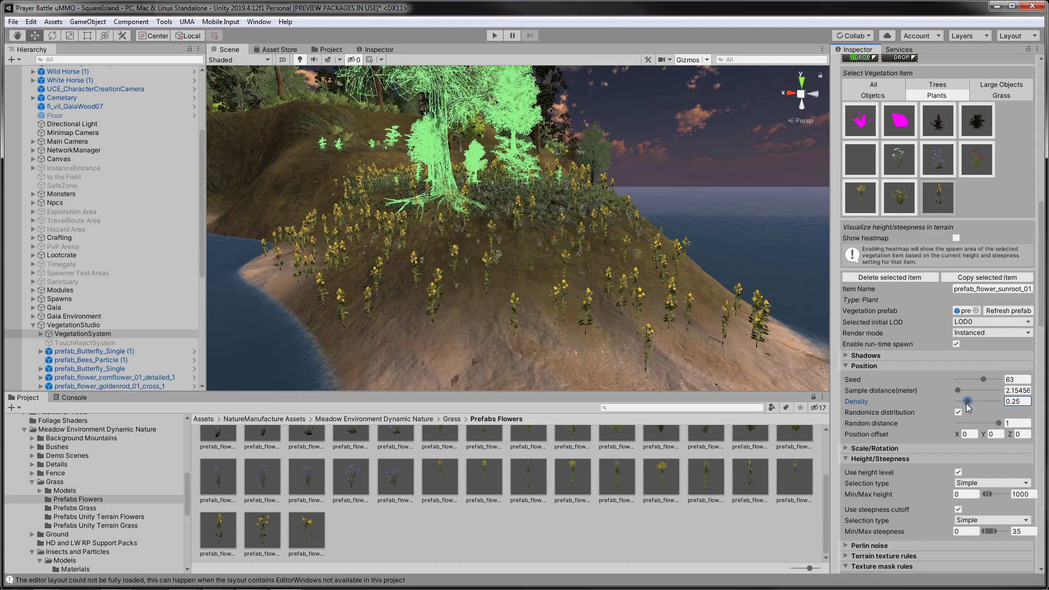
left_click_drag(966, 405, 962, 405)
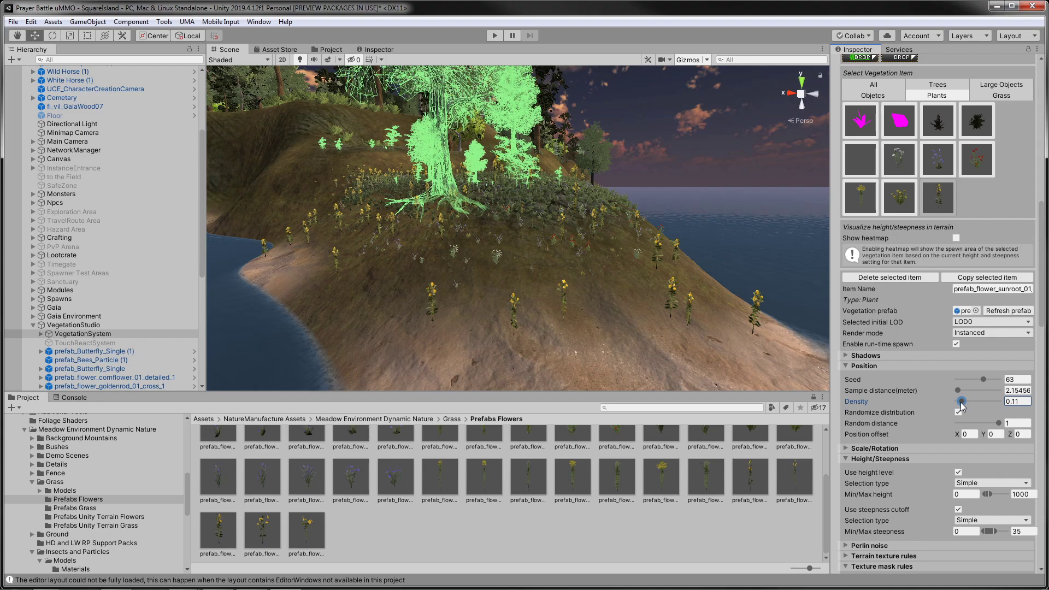
left_click_drag(962, 407, 962, 407)
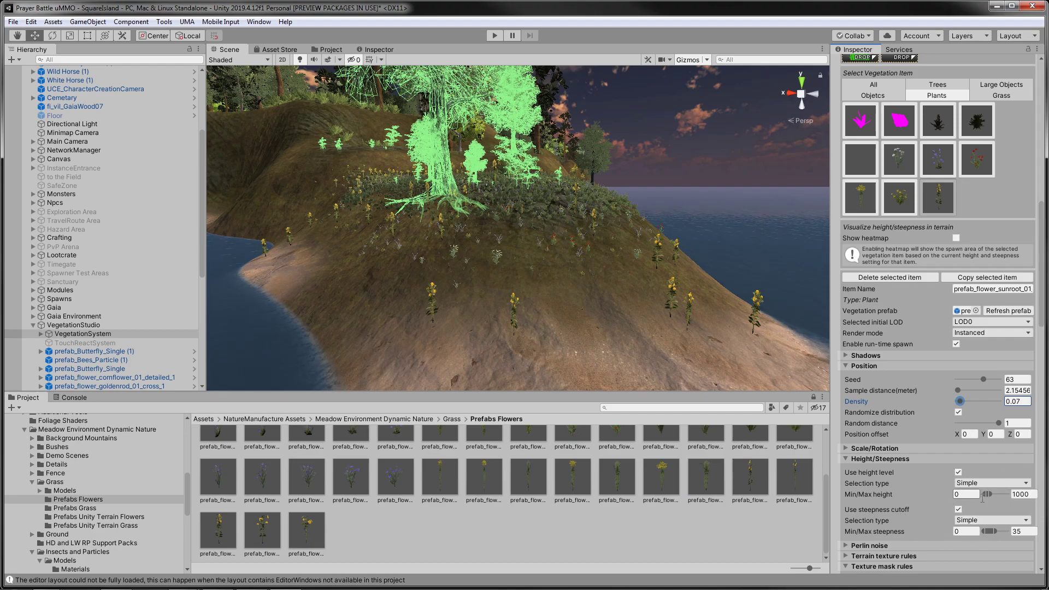
Try a minimum height of 20 for the sunroot flower item, and settle on a minimum height of 15
left_click(957, 495)
type("20")
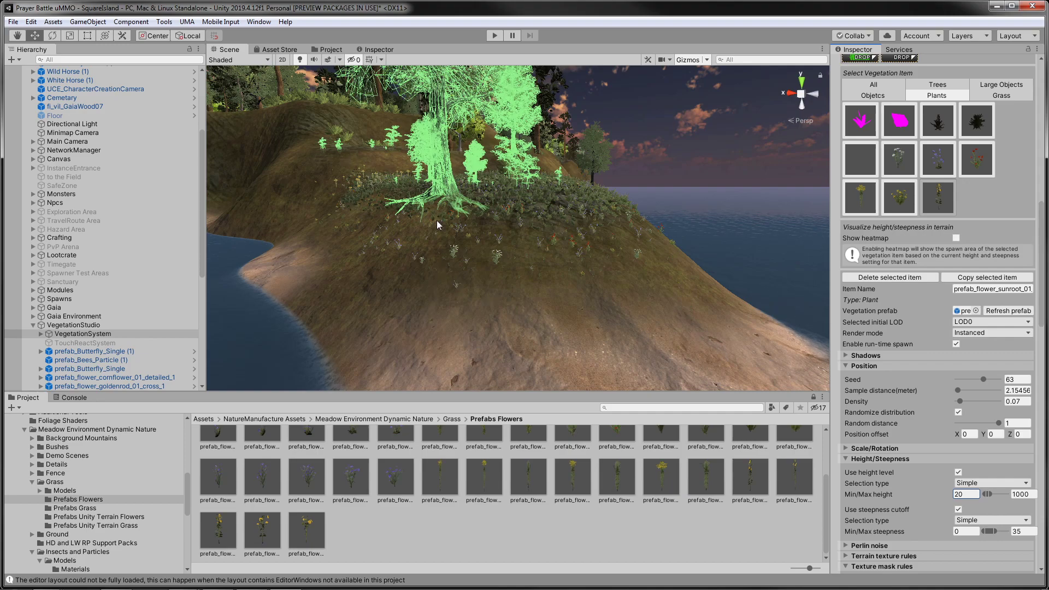
left_click_drag(957, 496, 949, 499)
Set the sunroot flower item's maximum height to 50 and its maximum steepness to 55
left_click(1014, 495)
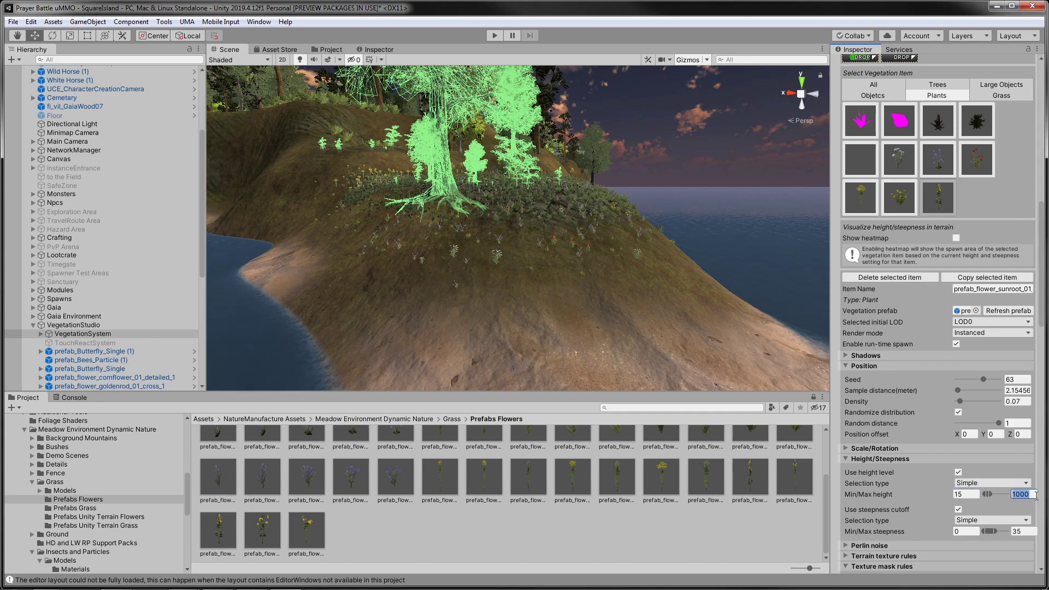
type("50")
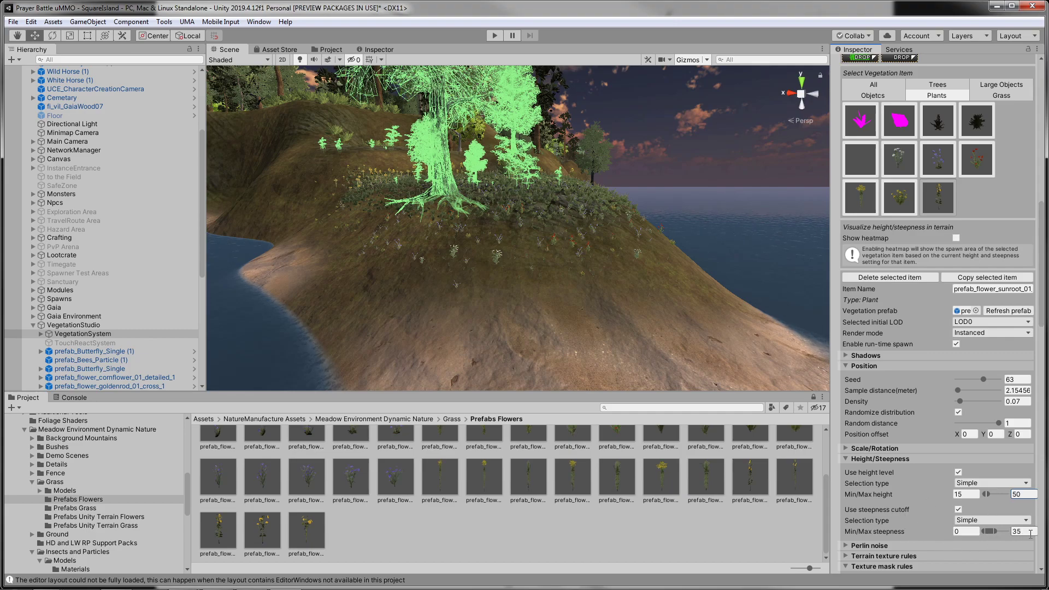
left_click(1018, 532)
type("55")
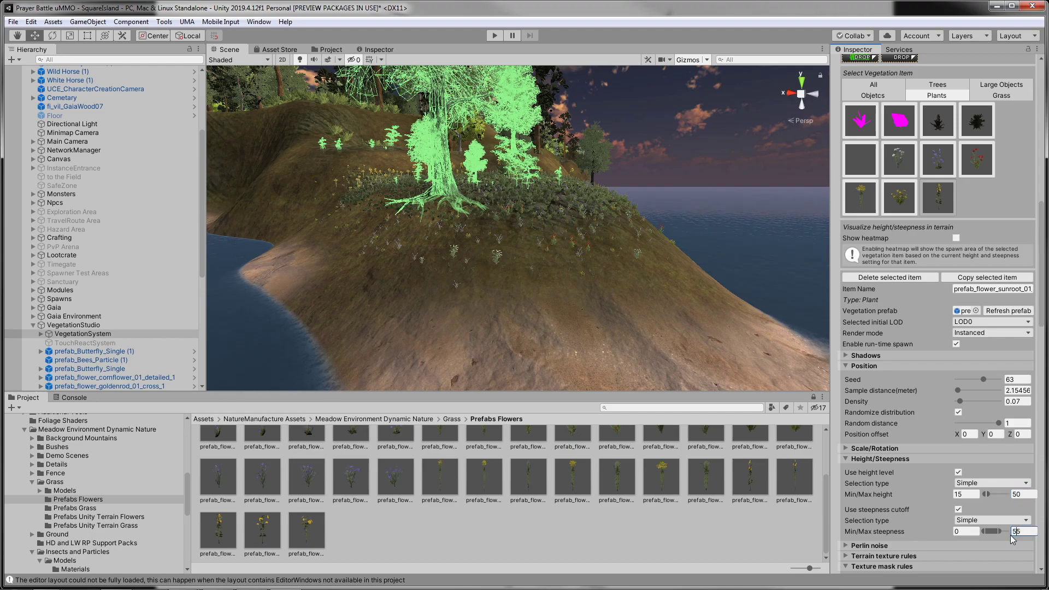